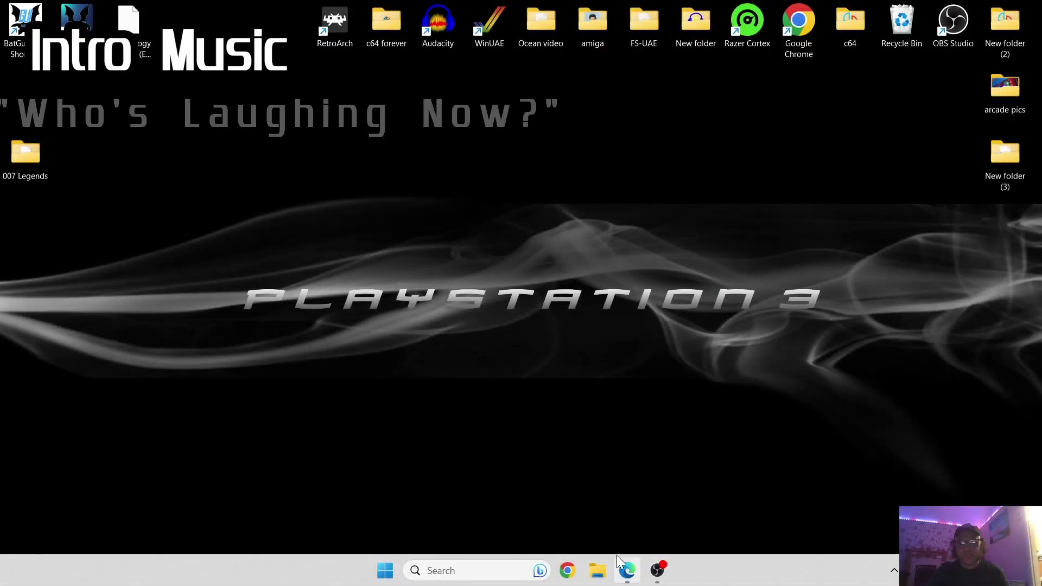
# - Download the PS3UPDAT.PUP system software file from the PlayStation support page and keep it despite the insecure download warning
pyautogui.click(627, 570)
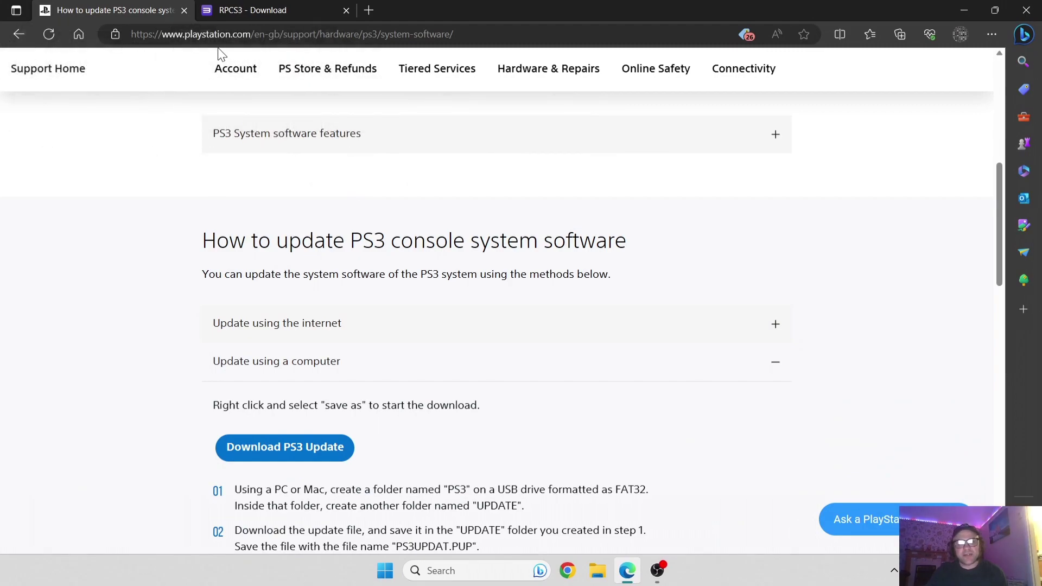
pyautogui.click(315, 456)
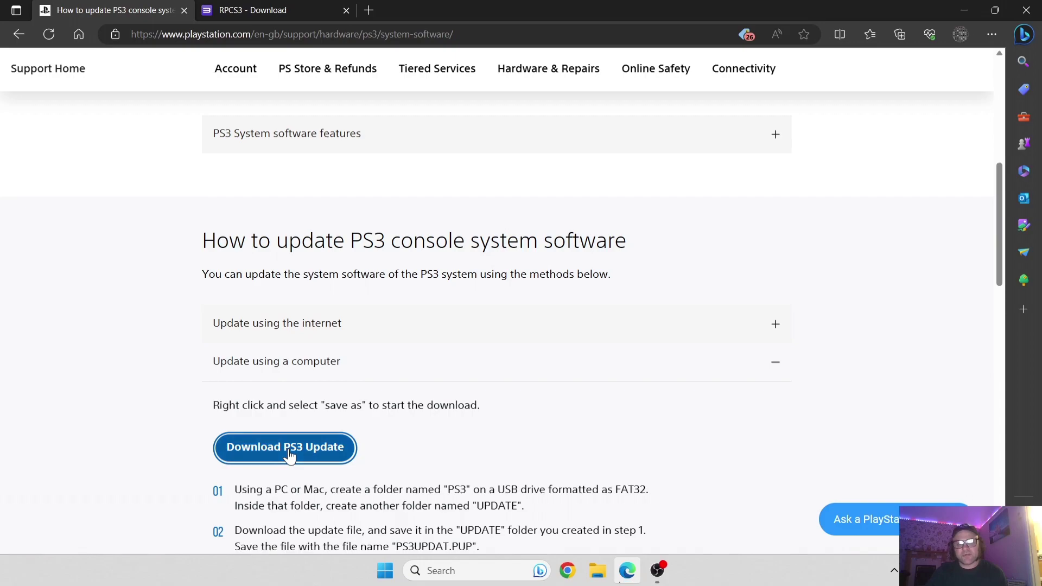
pyautogui.moveTo(891, 98)
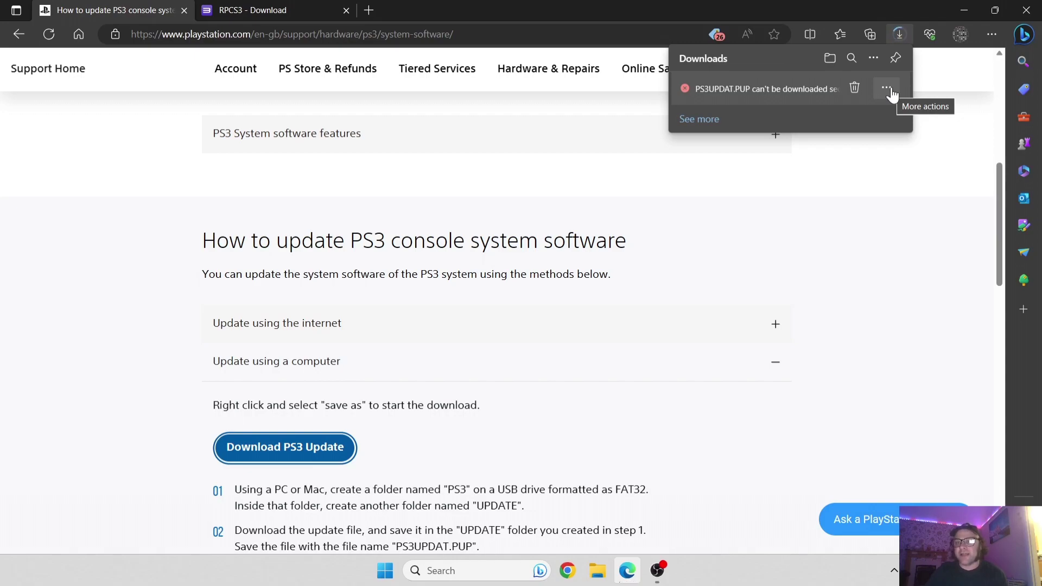
pyautogui.click(891, 91)
pyautogui.click(842, 131)
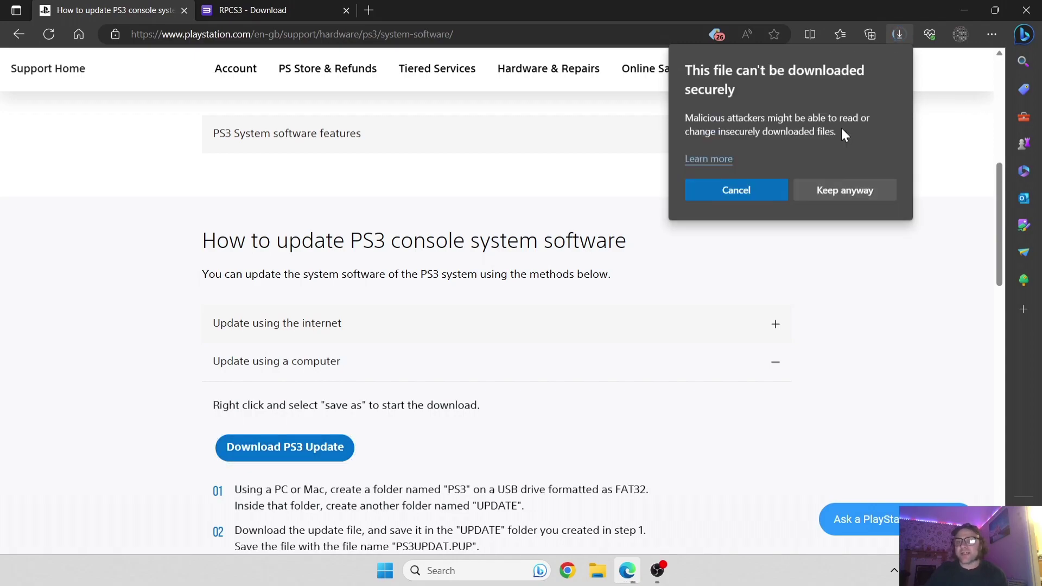
pyautogui.click(854, 191)
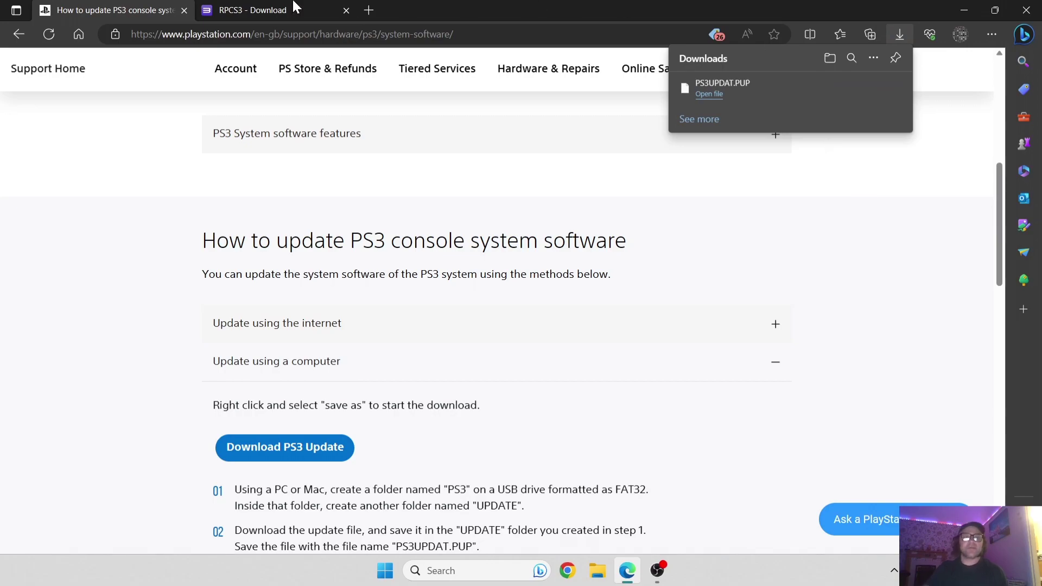
# - Download the Windows build of RPCS3 from the emulator's download page
pyautogui.click(279, 9)
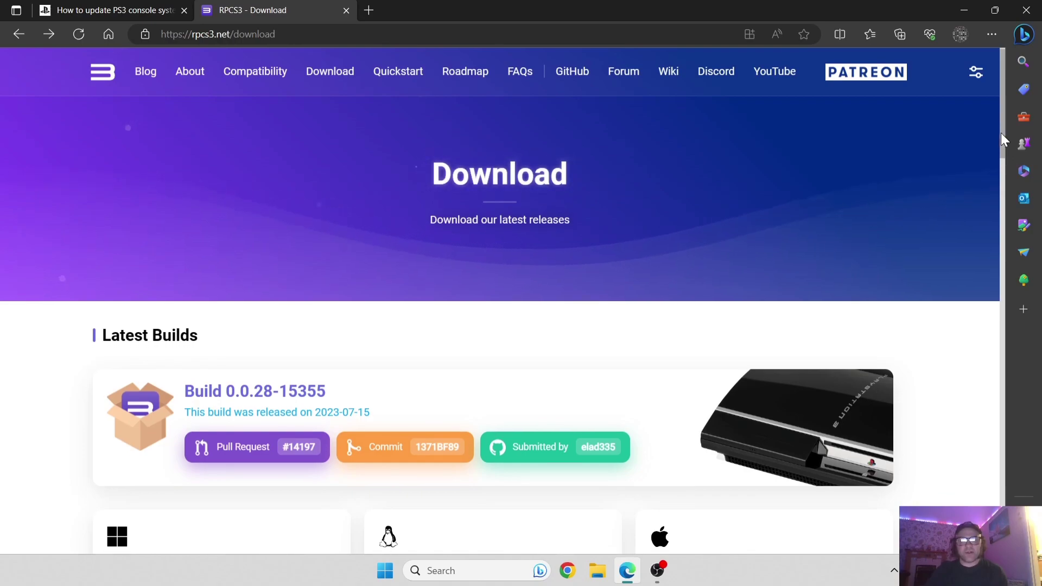
pyautogui.moveTo(1001, 133); pyautogui.dragTo(1004, 229)
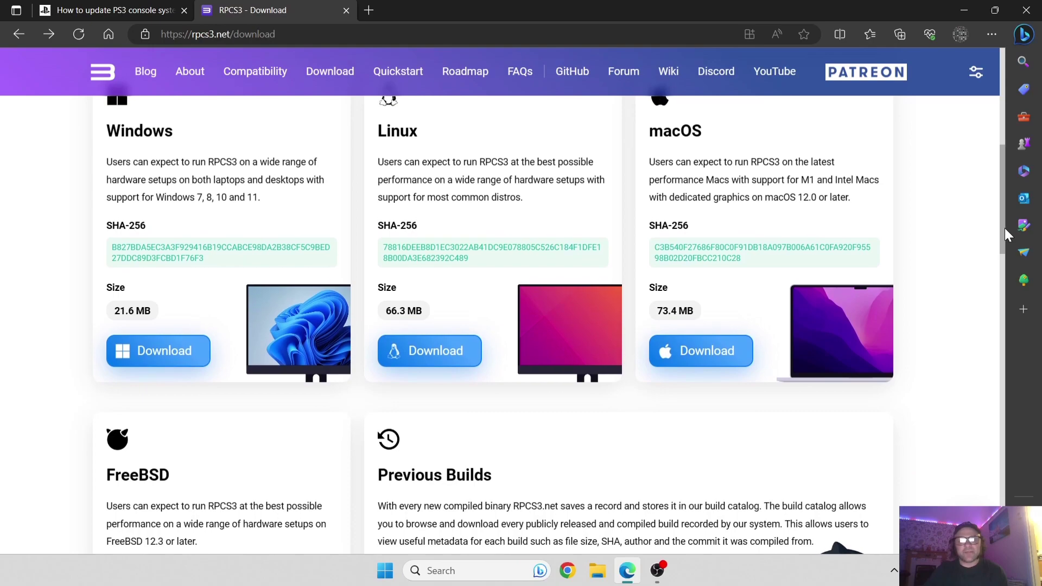
pyautogui.scroll(1, 979, 225)
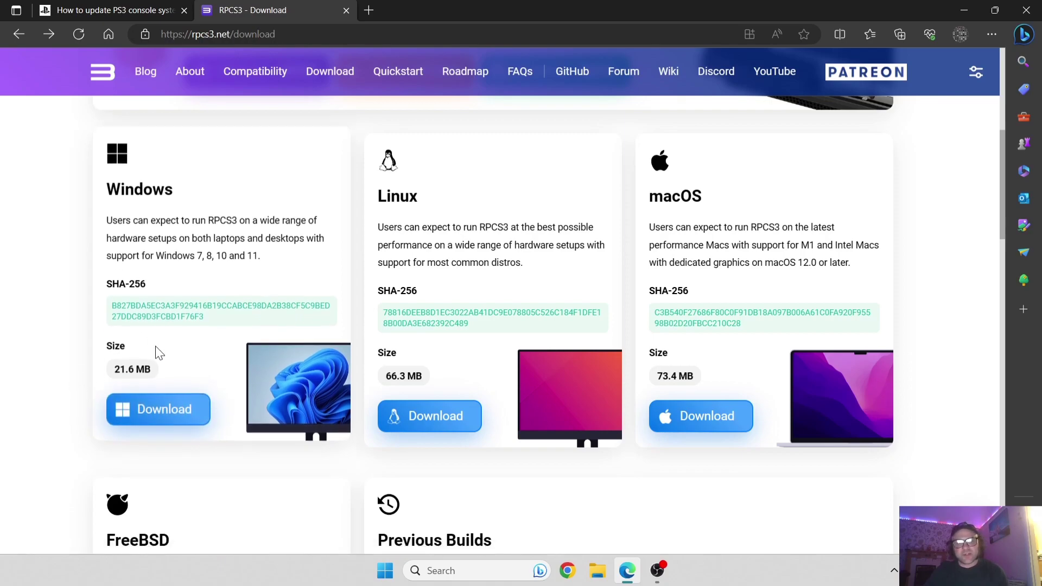
pyautogui.click(147, 410)
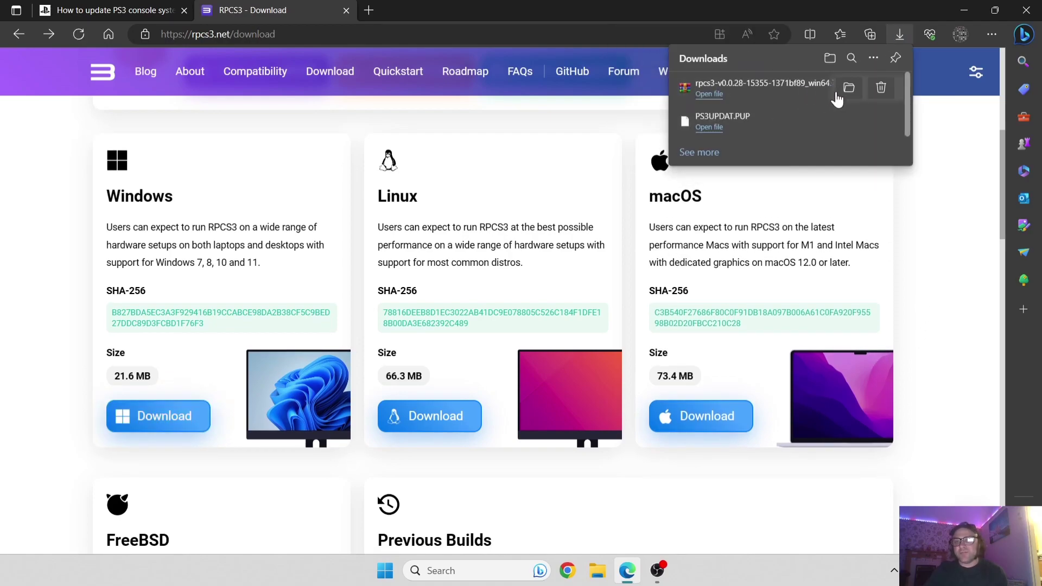
# - Restore the browser to a smaller window, move it aside to expose the desktop files and open the RPCS3 compatibility page
pyautogui.doubleClick(531, 10)
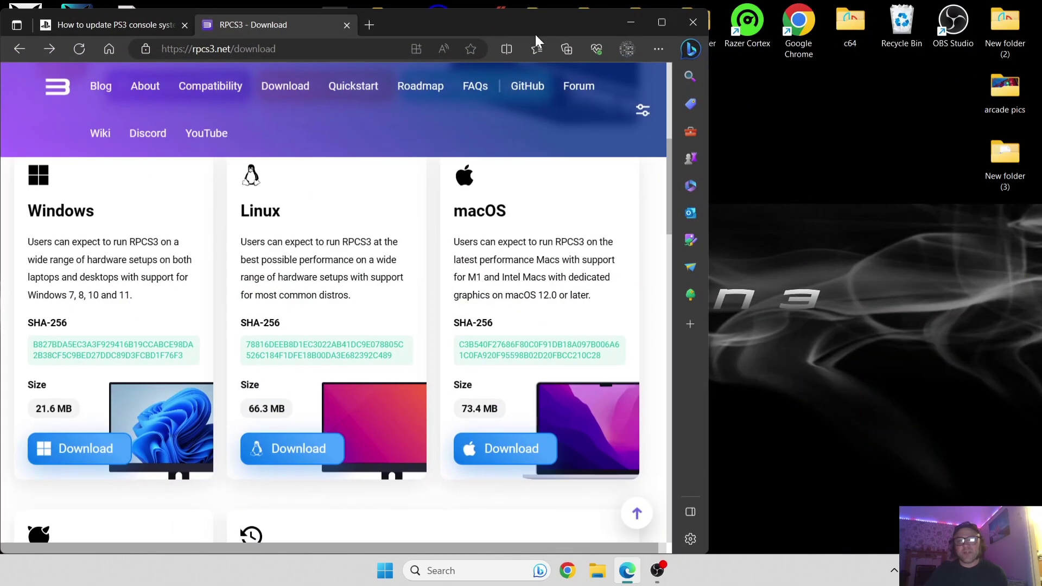
pyautogui.moveTo(522, 10); pyautogui.dragTo(845, 31)
pyautogui.click(533, 94)
# - Open the RPCS3 archive on the desktop in WinRAR, dismiss the licence notice and place its window clear of the desktop icons
pyautogui.doubleClick(186, 226)
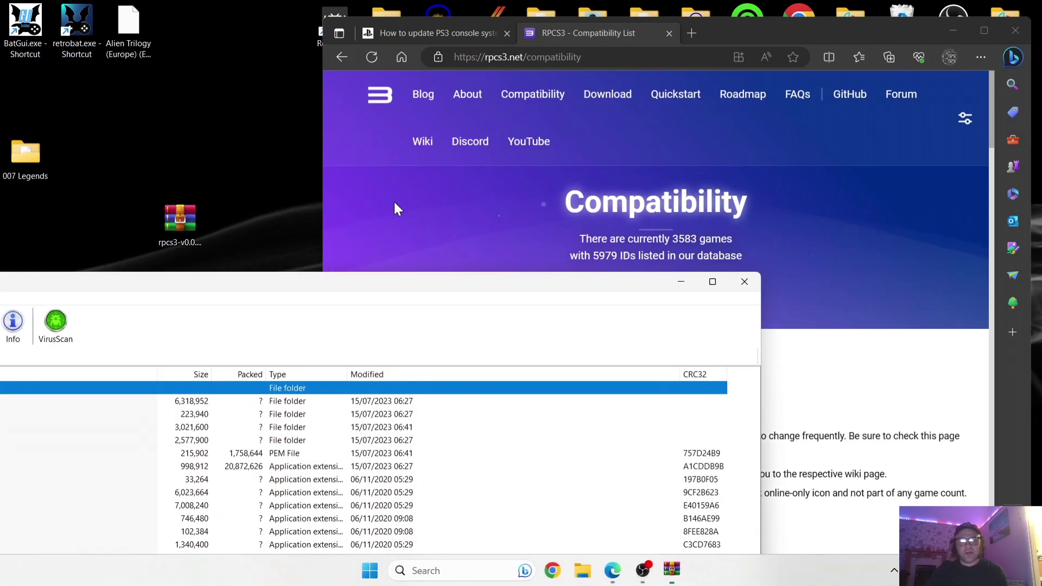
pyautogui.moveTo(390, 277); pyautogui.dragTo(830, 110)
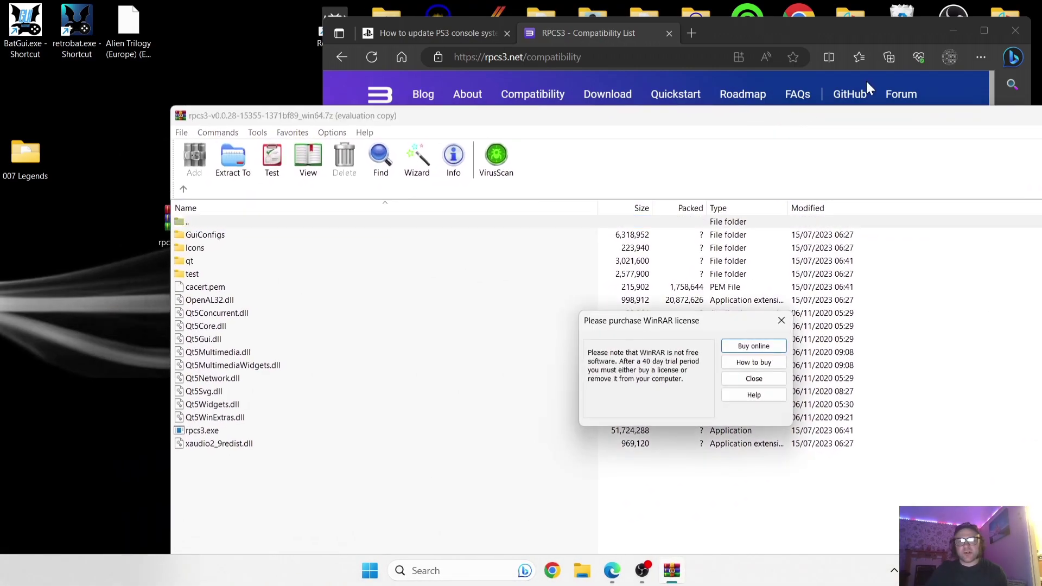
pyautogui.click(754, 380)
pyautogui.moveTo(714, 123); pyautogui.dragTo(770, 85)
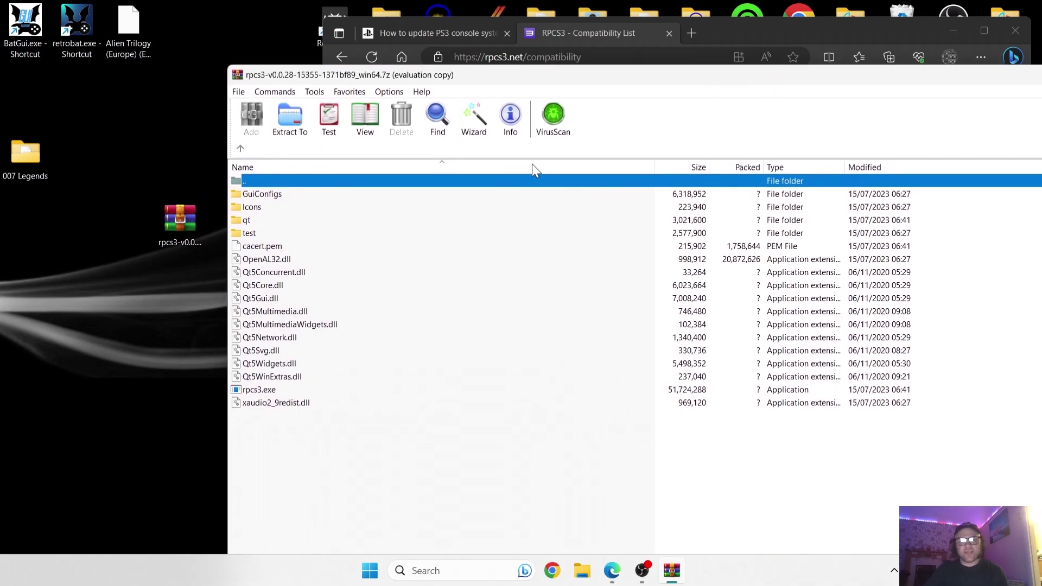
# - Create a new desktop folder named "ps3 emulator"
pyautogui.rightClick(106, 340)
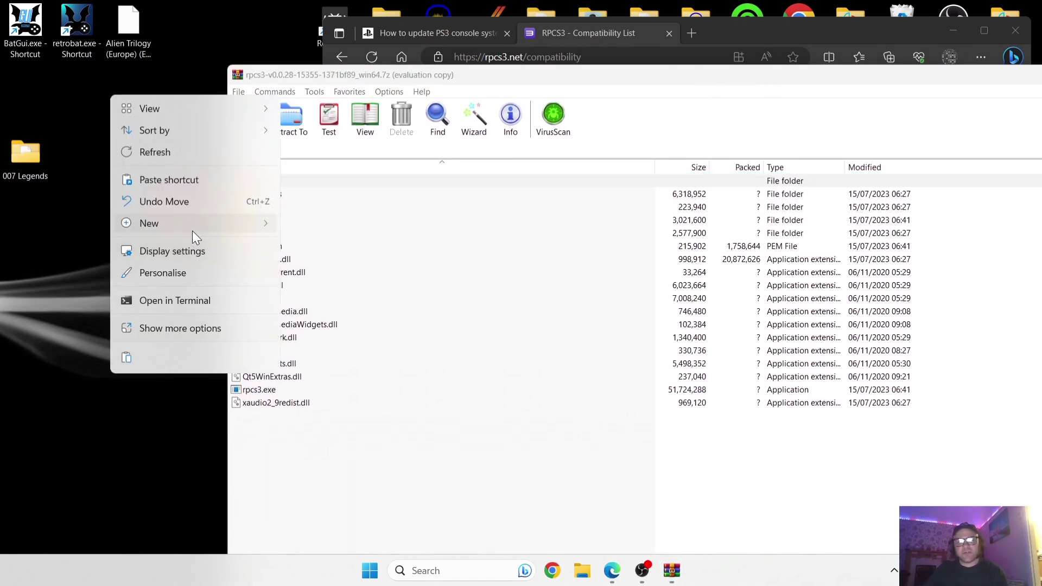
pyautogui.moveTo(193, 226)
pyautogui.click(315, 223)
pyautogui.write('ps3 emulator')
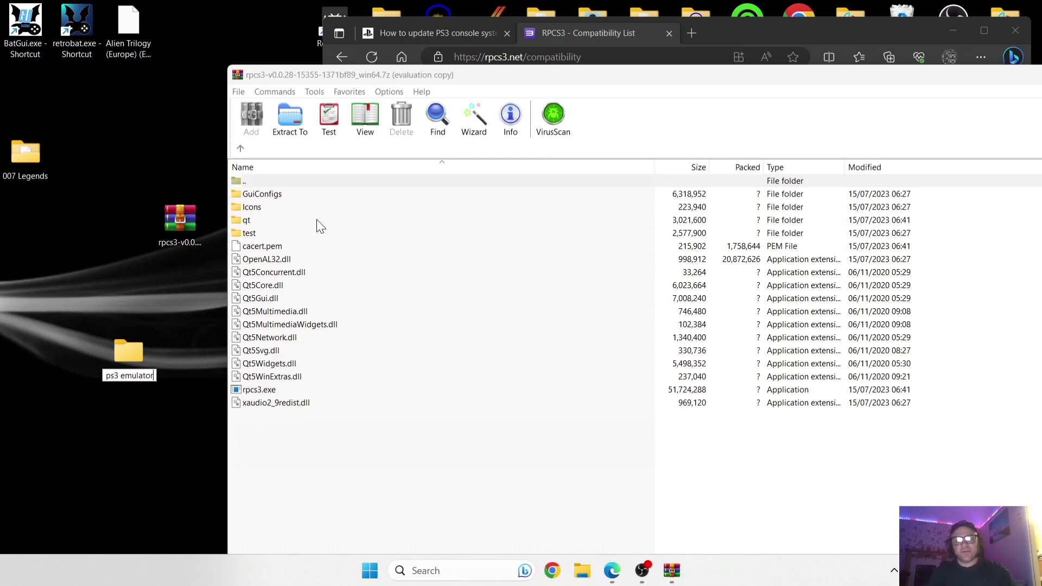
pyautogui.press('Return')
# - Extract all the archive's contents into the ps3 emulator folder, then delete the RPCS3 archive from the desktop
pyautogui.moveTo(314, 458); pyautogui.dragTo(129, 347)
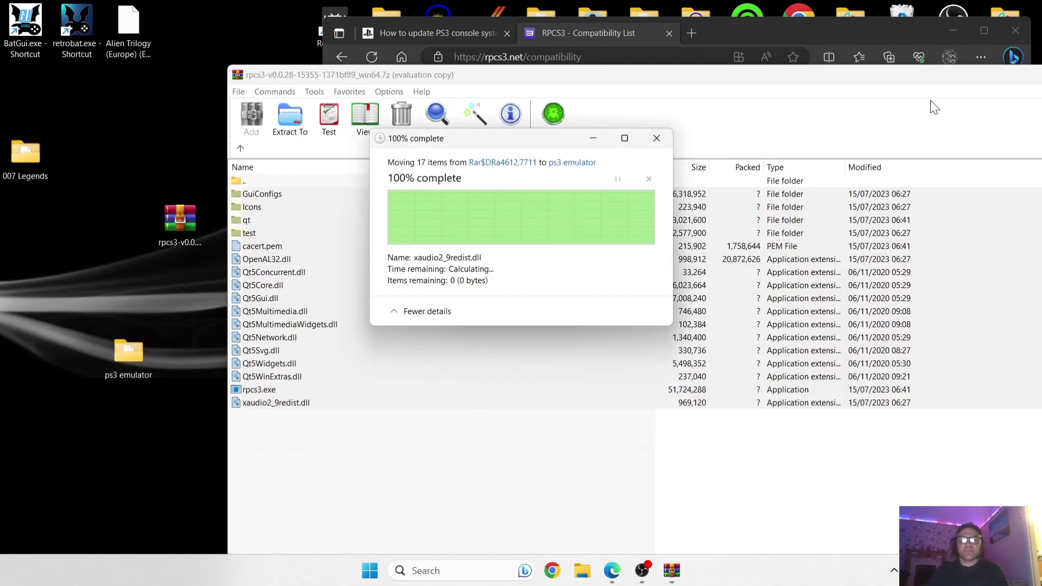
pyautogui.click(1005, 87)
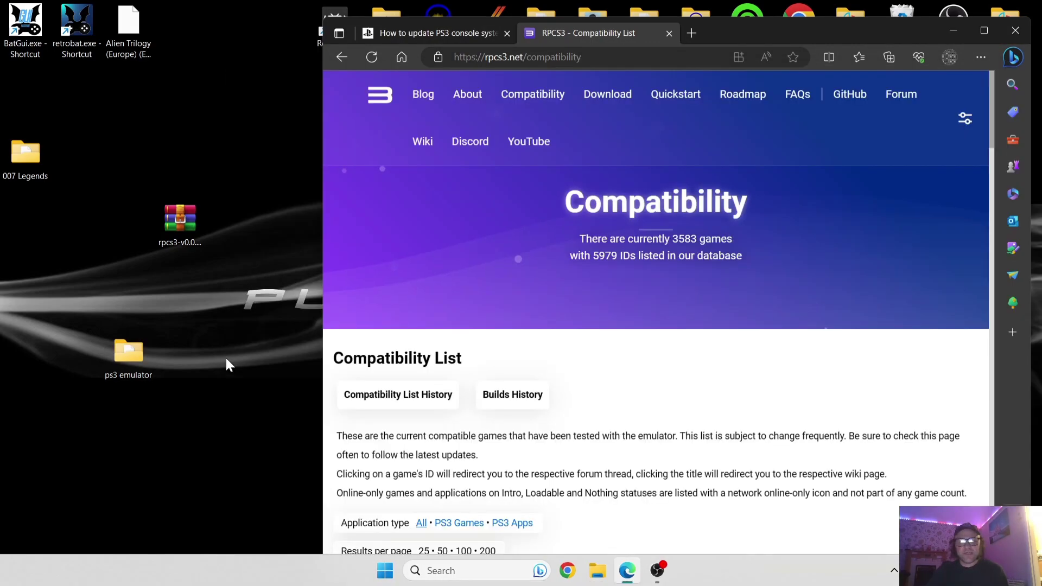
pyautogui.click(181, 220)
pyautogui.rightClick(181, 220)
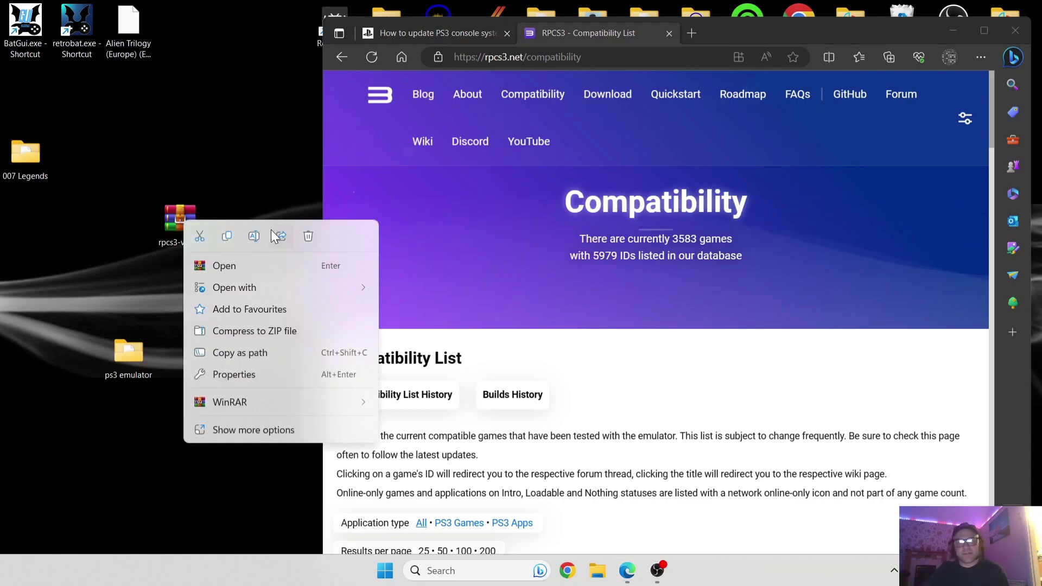
pyautogui.click(310, 237)
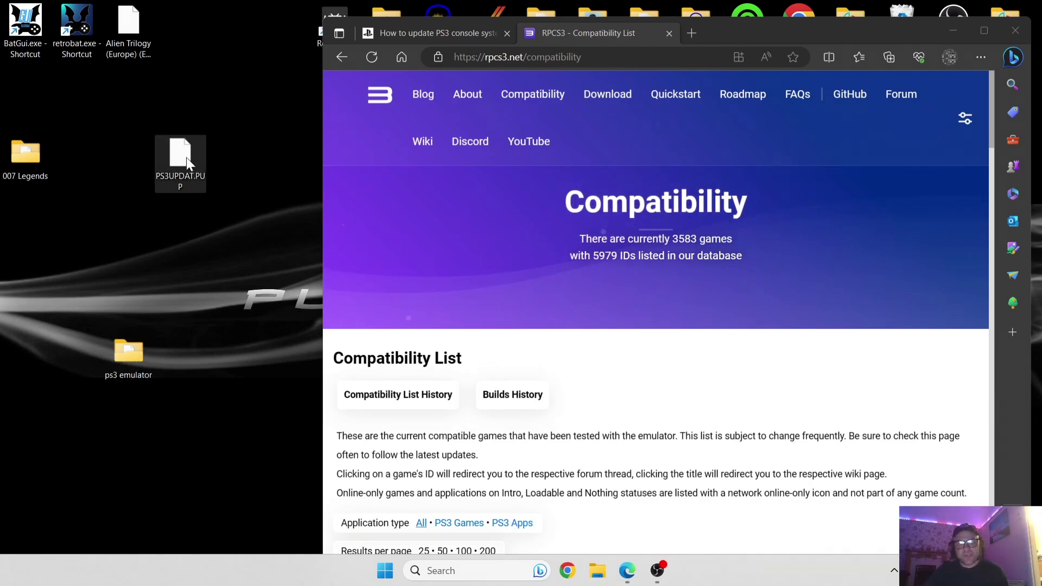
# - Move PS3UPDAT.PUP from the desktop into the ps3 emulator folder and open that folder
pyautogui.moveTo(185, 152); pyautogui.dragTo(138, 359)
pyautogui.doubleClick(129, 356)
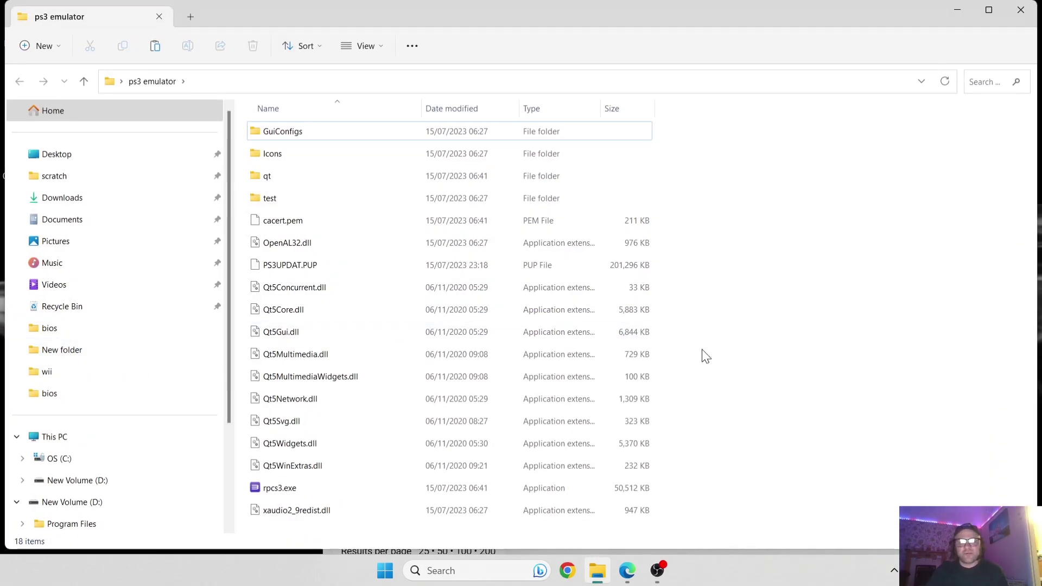
# - Launch rpcs3.exe, confirm having read the Quickstart guide, set the welcome dialog not to show again and continue
pyautogui.click(279, 487)
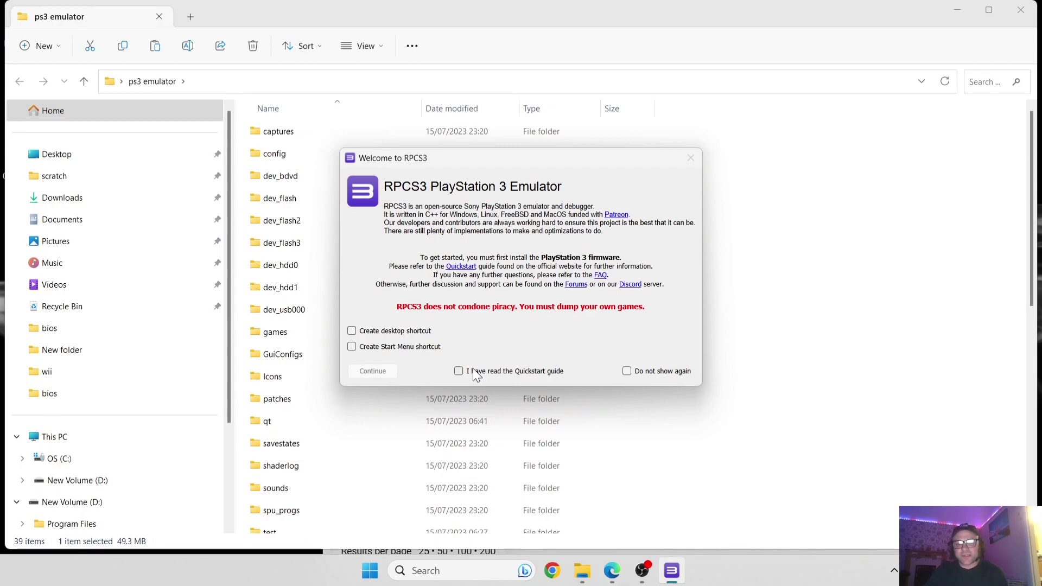
pyautogui.click(459, 373)
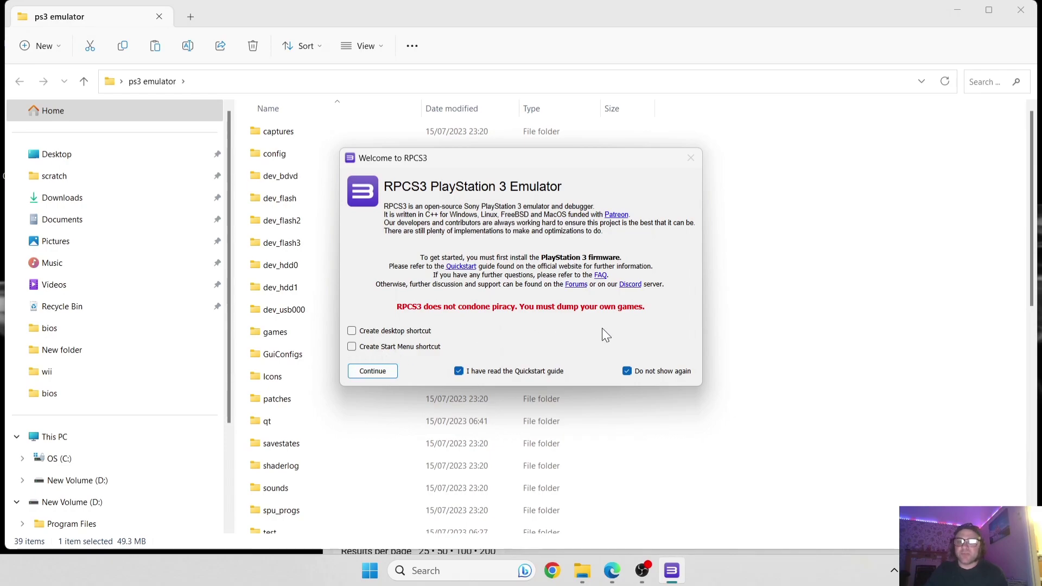
pyautogui.click(370, 370)
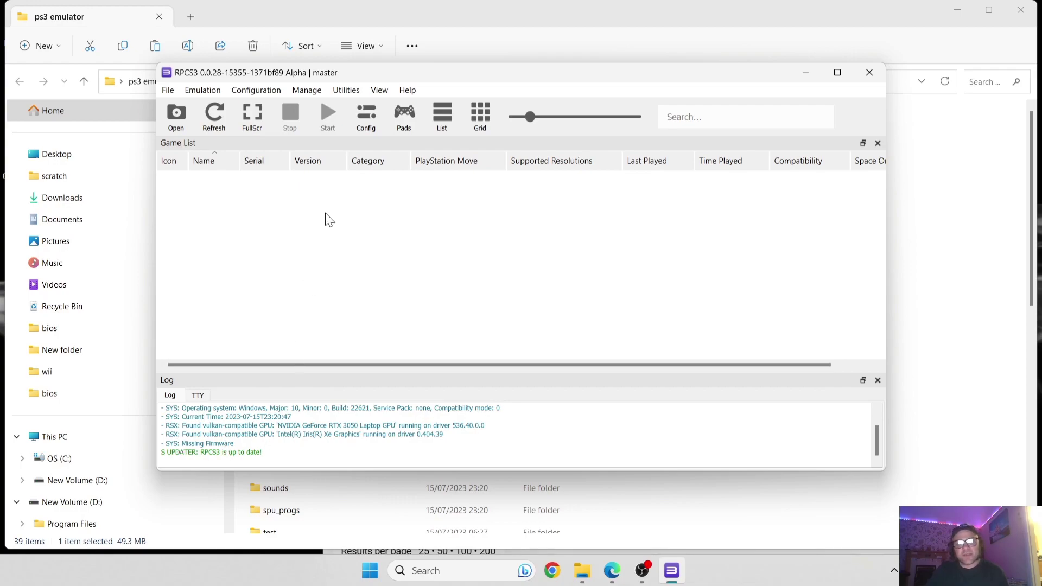
# - Install the PS3 firmware from PS3UPDAT.PUP in the ps3 emulator folder and start compiling the PPU modules
pyautogui.click(169, 93)
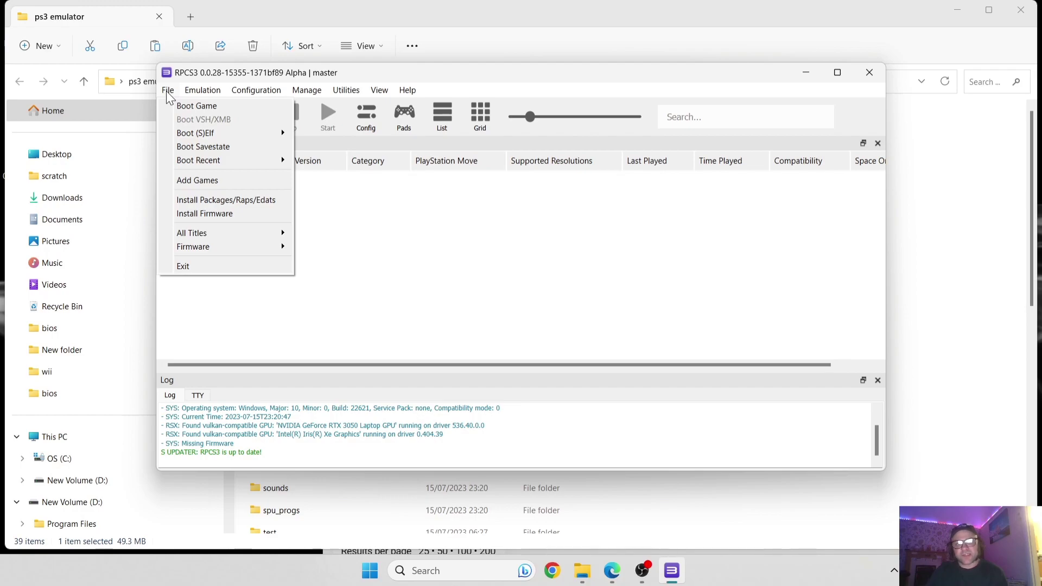
pyautogui.click(217, 223)
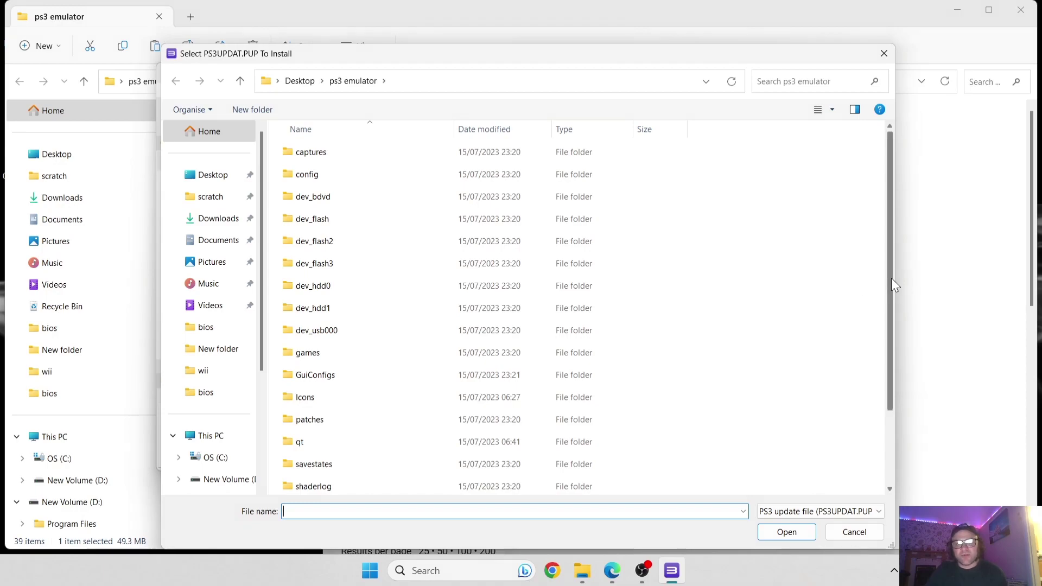
pyautogui.moveTo(892, 278); pyautogui.dragTo(897, 403)
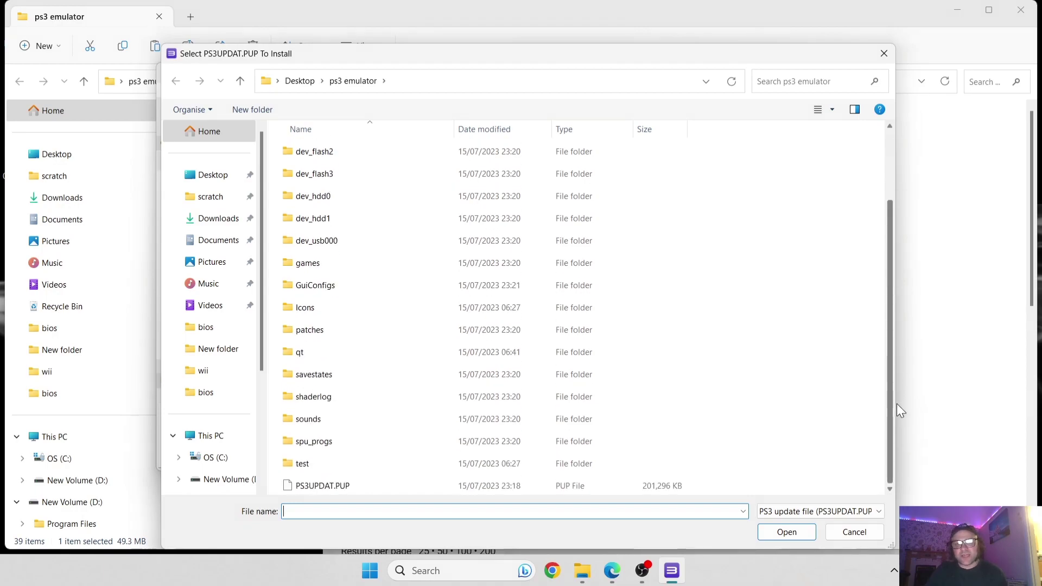
pyautogui.doubleClick(368, 486)
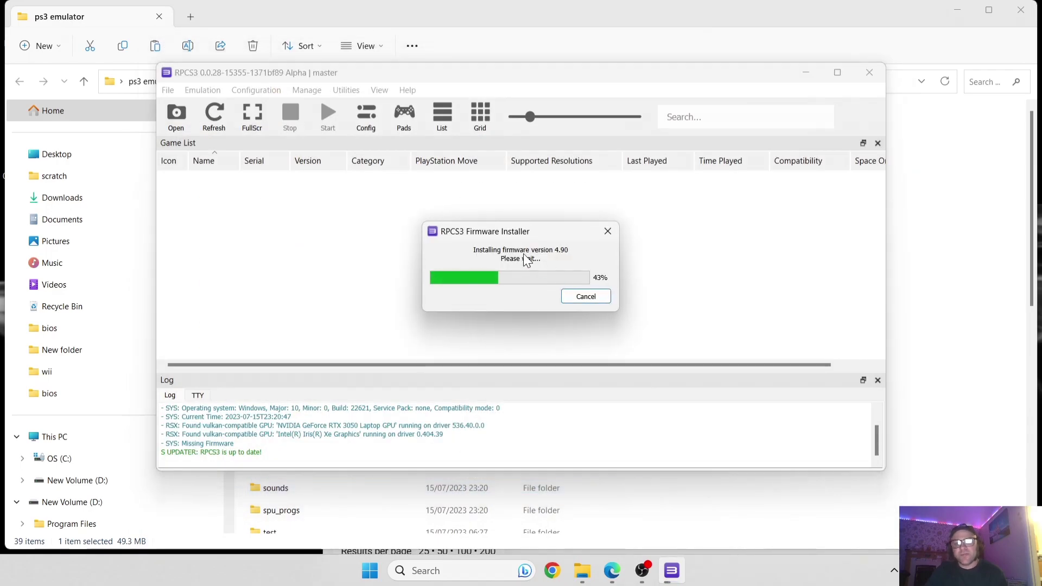
pyautogui.click(474, 270)
pyautogui.click(608, 297)
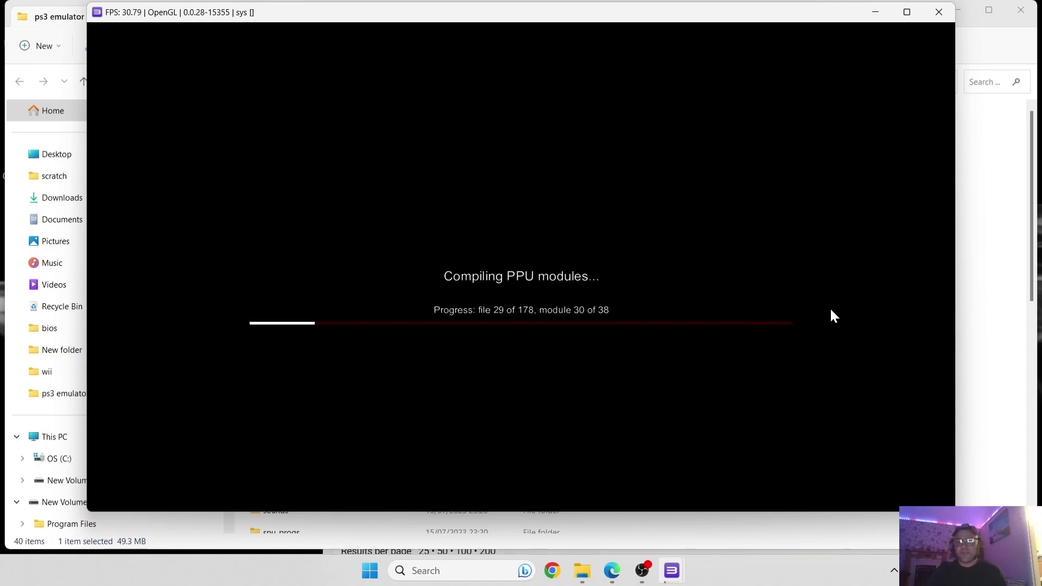
# - Minimise the PPU compilation window, the RPCS3 main window and the ps3 emulator folder window
pyautogui.click(876, 12)
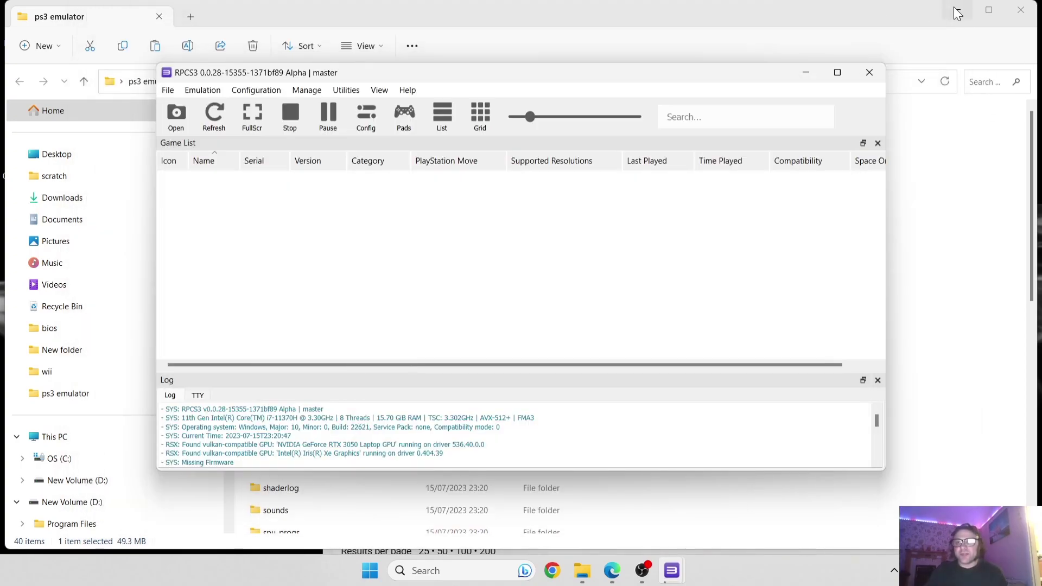
pyautogui.click(806, 72)
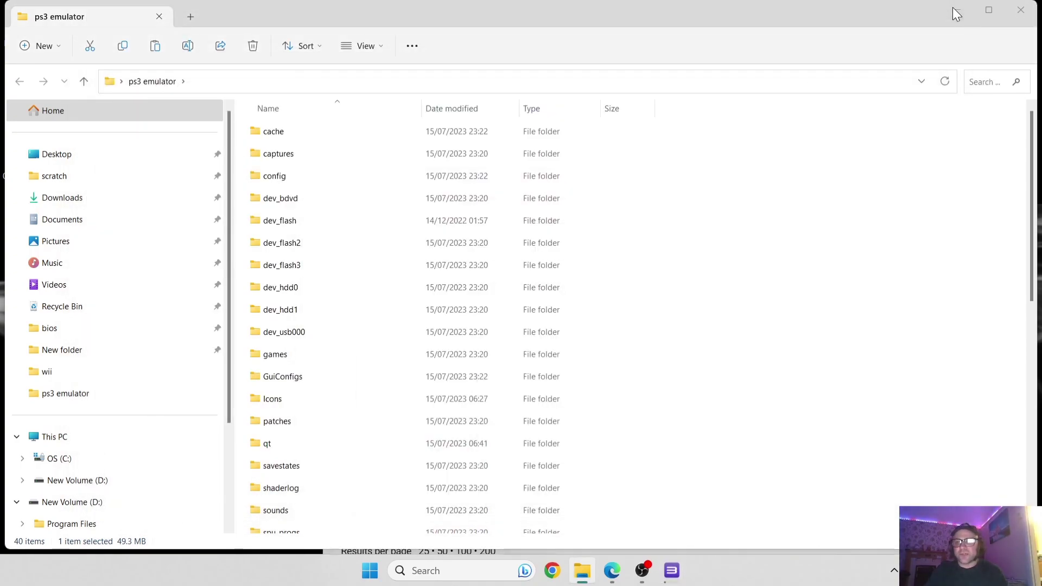
pyautogui.click(957, 10)
# - Examine the RPCS3 compatibility list by status in a maximised browser, narrow it to Playable titles under 0-9 and close the browser
pyautogui.doubleClick(750, 24)
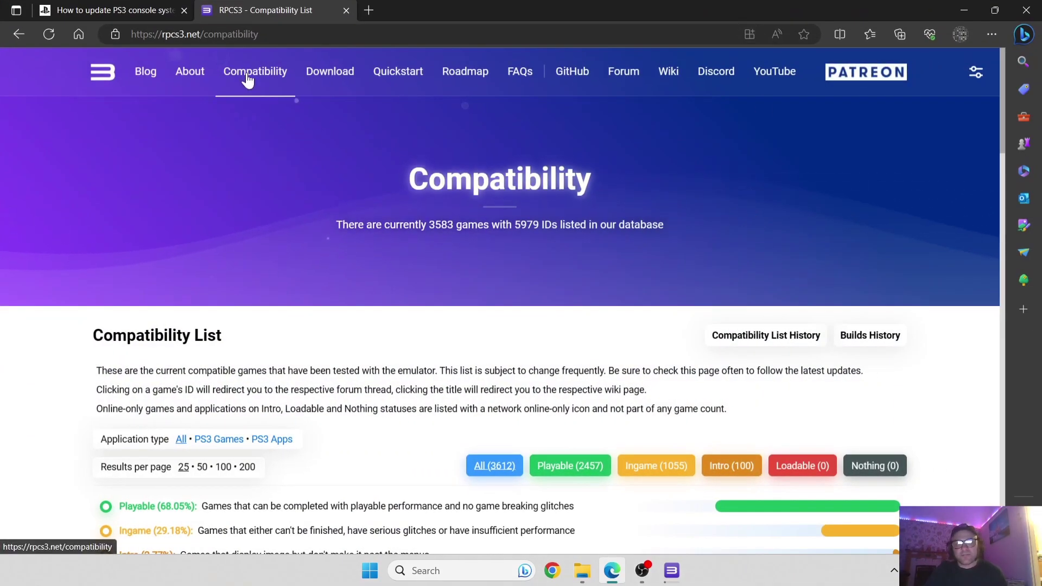
pyautogui.moveTo(1004, 126); pyautogui.dragTo(998, 187)
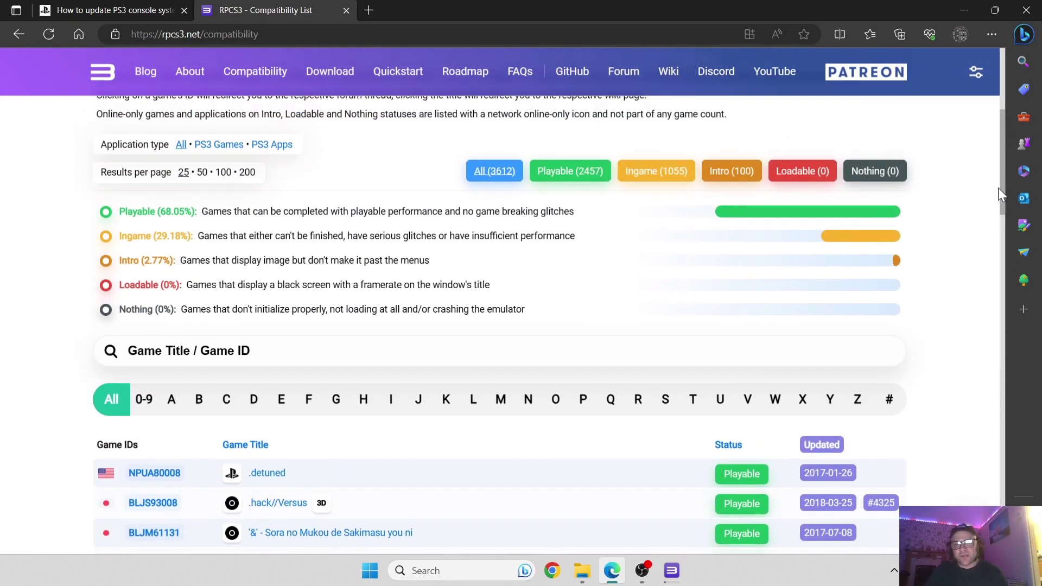
pyautogui.click(602, 179)
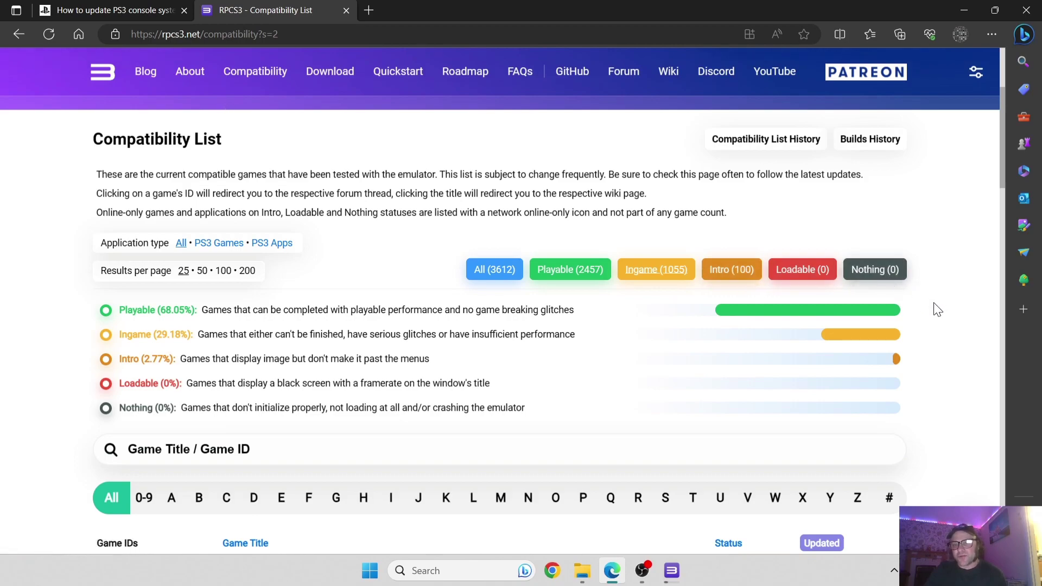
pyautogui.click(584, 277)
pyautogui.moveTo(1002, 109); pyautogui.dragTo(1005, 225)
pyautogui.click(690, 138)
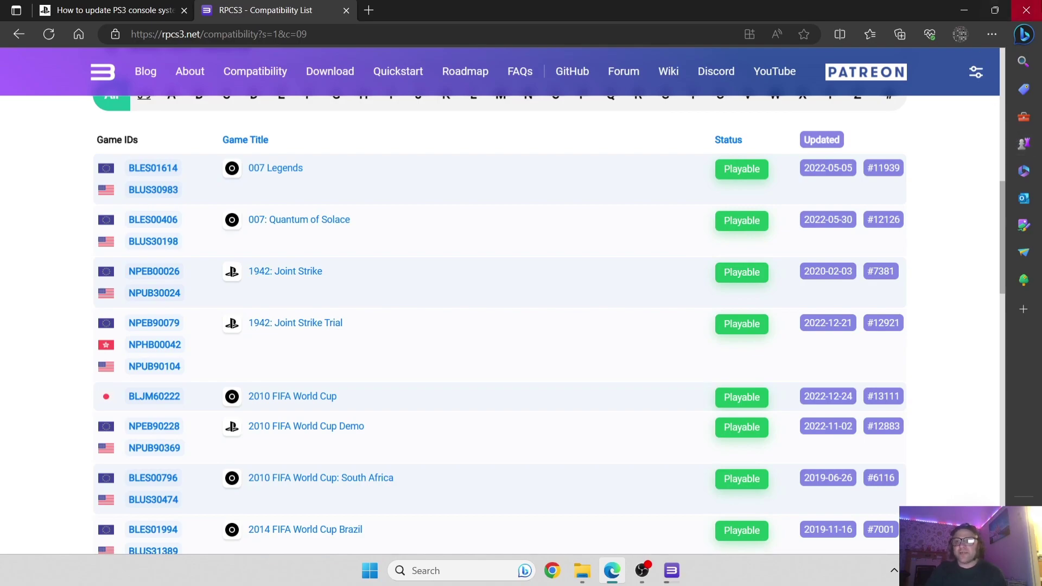
pyautogui.click(1026, 10)
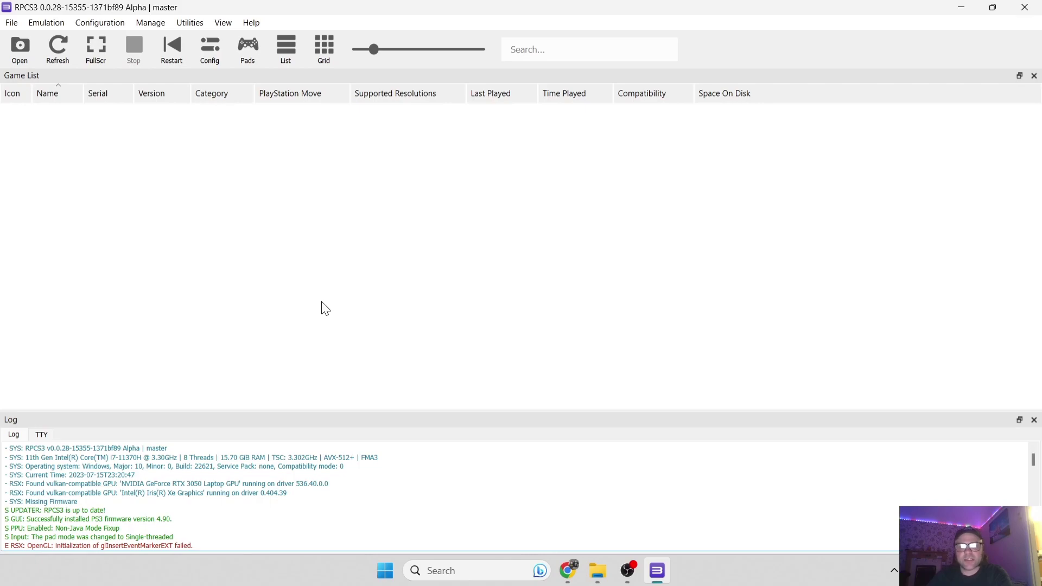
# - Add the 007 Legends folder from the Desktop to the game list
pyautogui.doubleClick(287, 8)
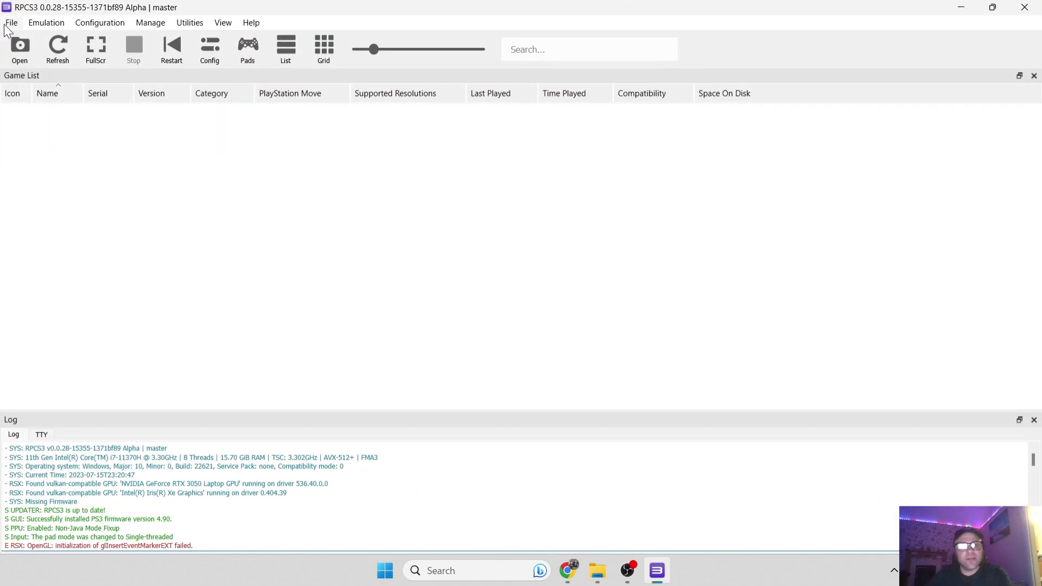
pyautogui.click(11, 24)
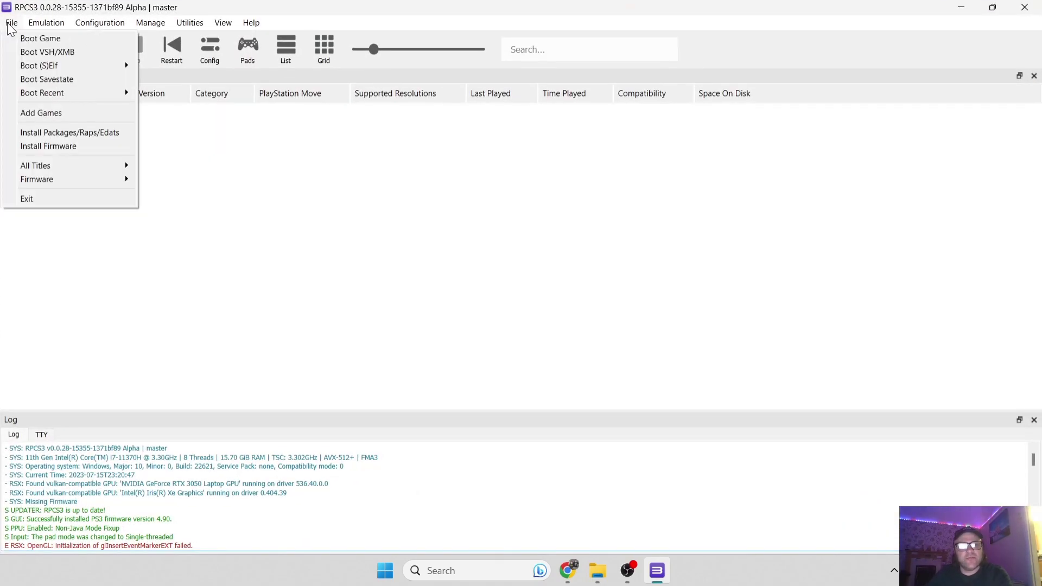
pyautogui.click(38, 111)
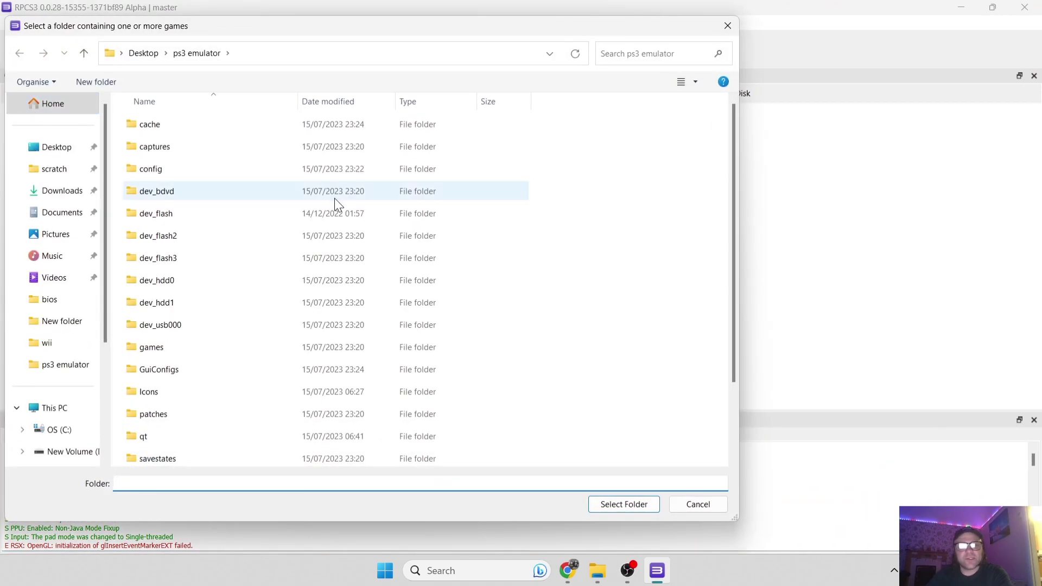
pyautogui.click(58, 153)
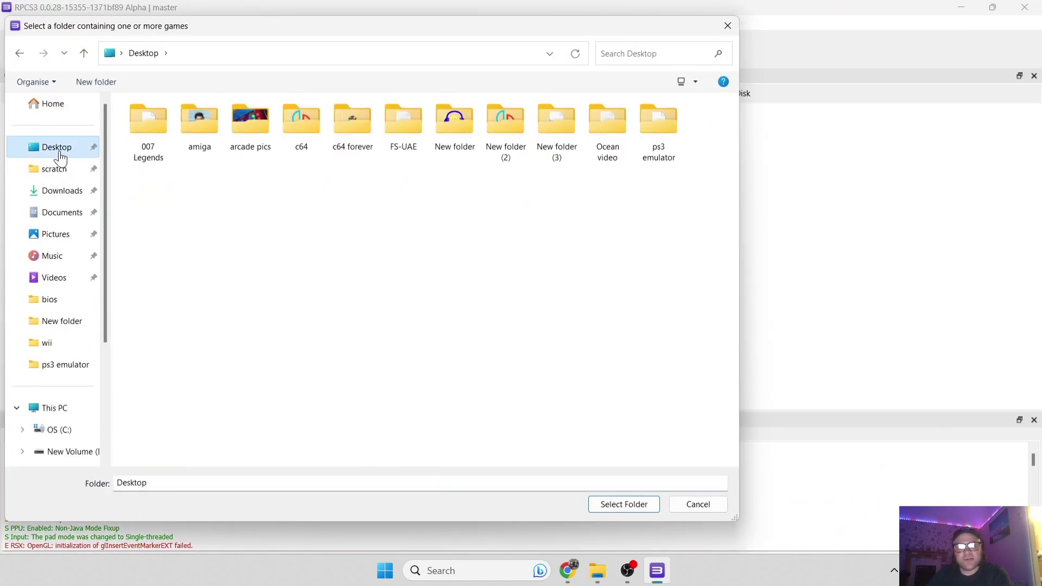
pyautogui.click(154, 132)
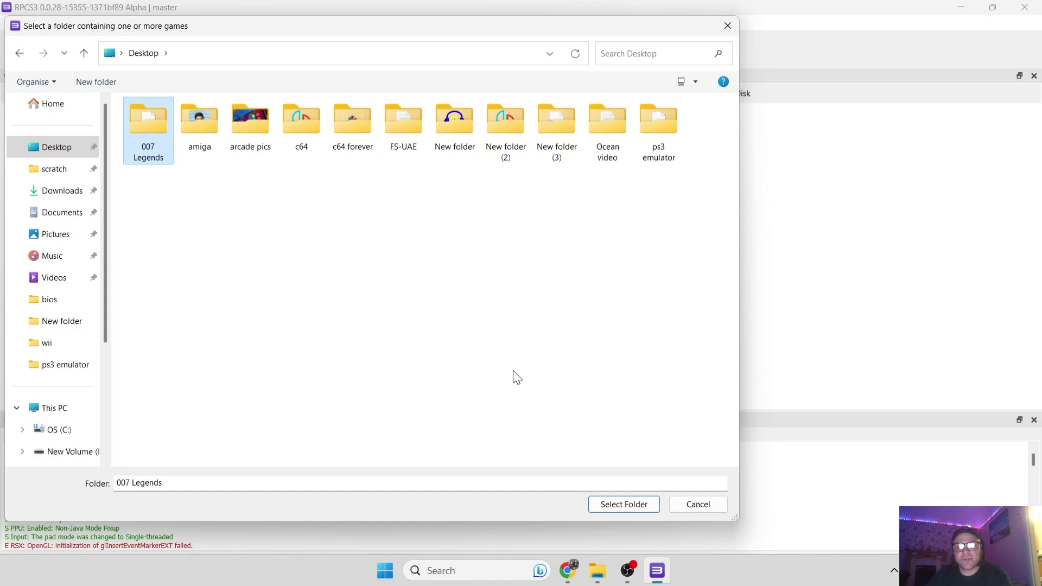
pyautogui.click(639, 508)
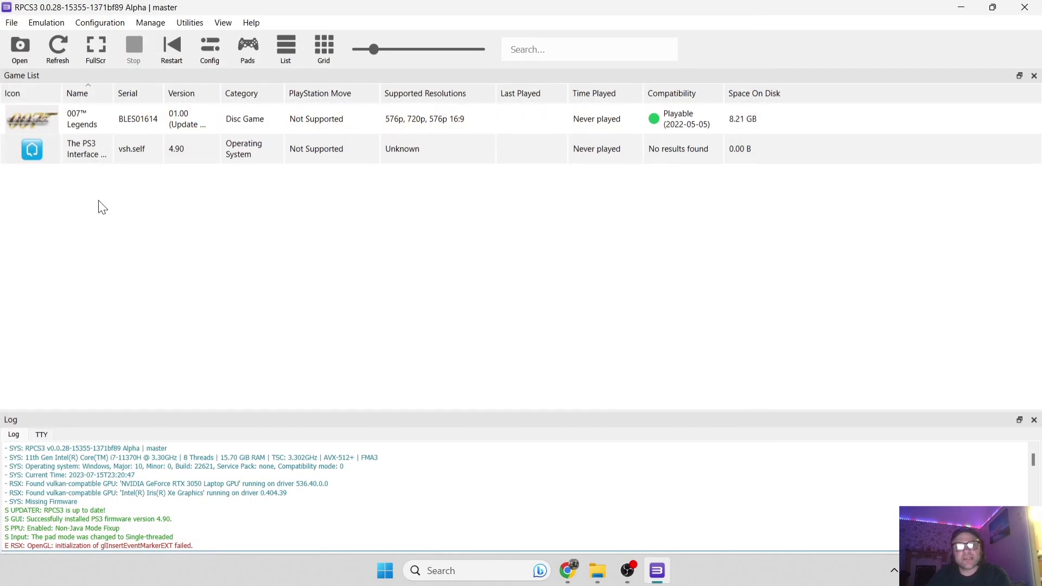
# - Boot 007 Legends from the game list, and clear the game selection after returning to the list
pyautogui.click(86, 123)
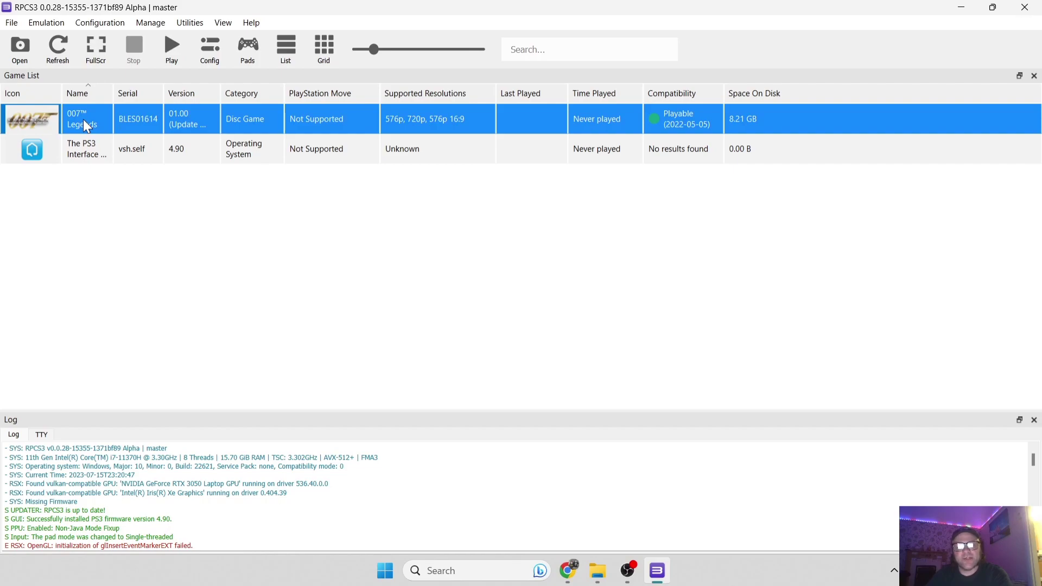
pyautogui.doubleClick(83, 119)
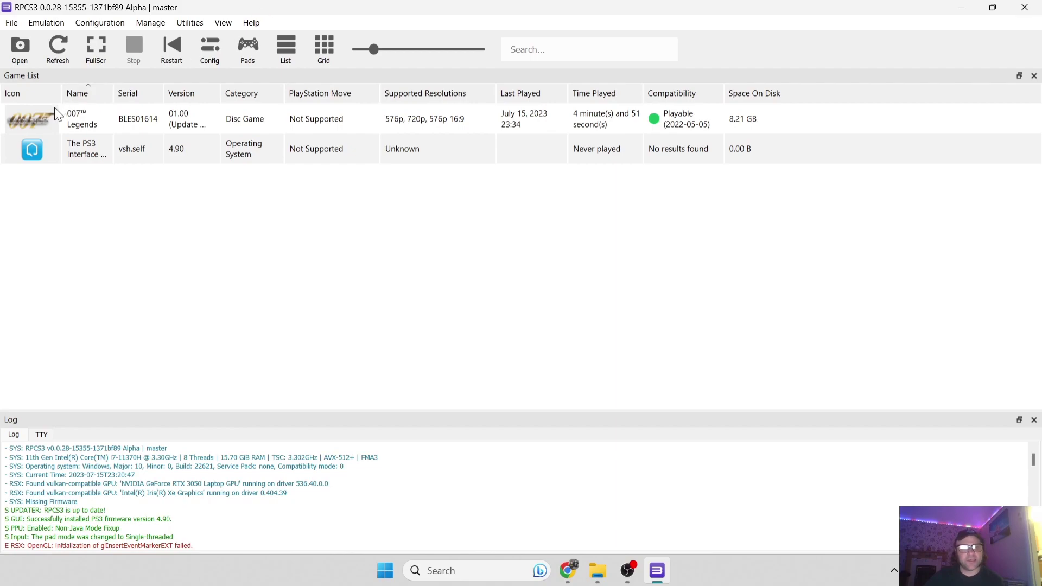
pyautogui.click(71, 129)
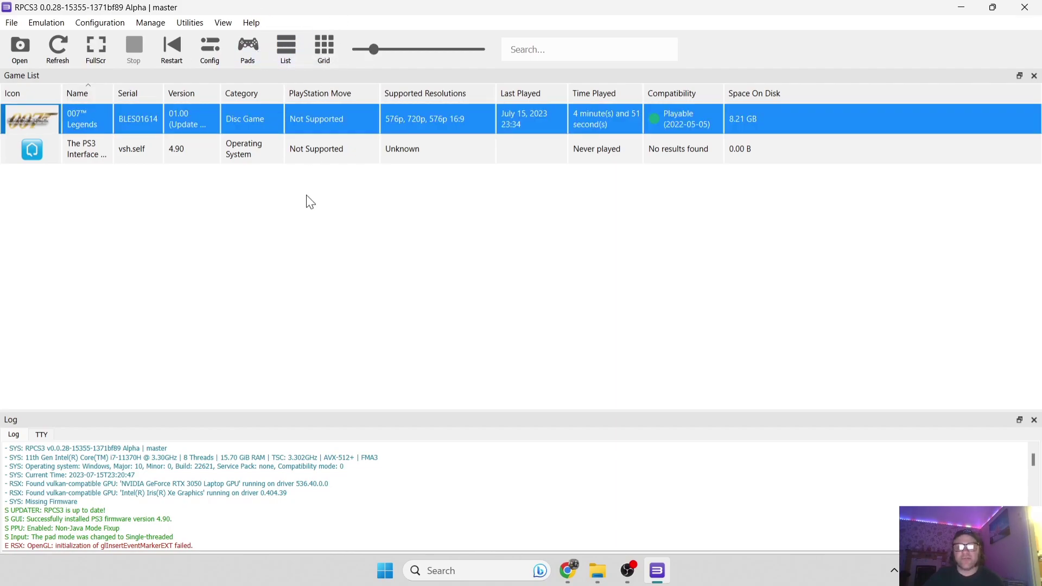
pyautogui.click(309, 214)
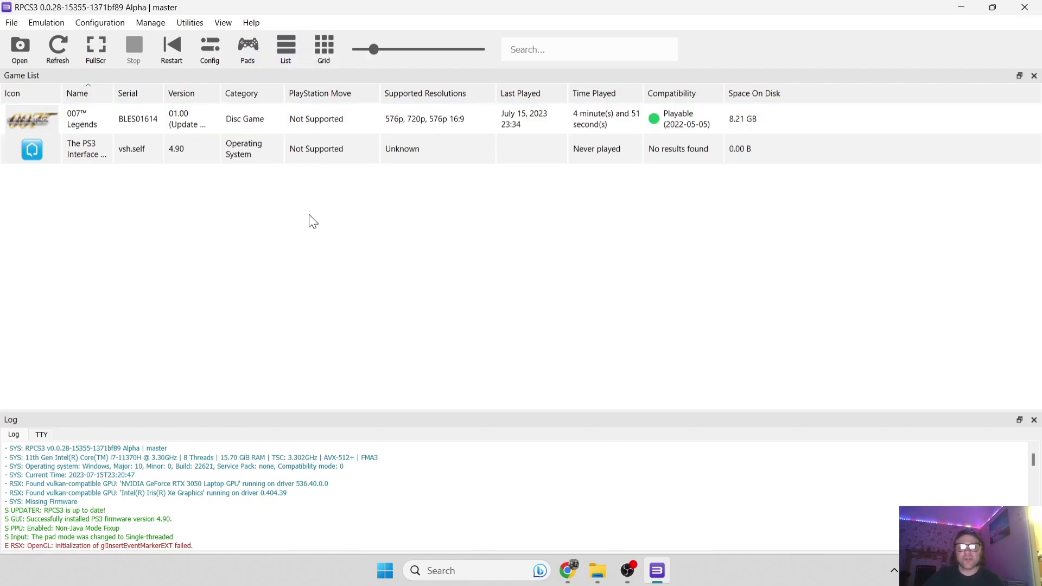
# - Try the DualShock 3 and XInput handlers for Player 1's gamepad, settle on DualShock 3 and save the settings
pyautogui.click(250, 49)
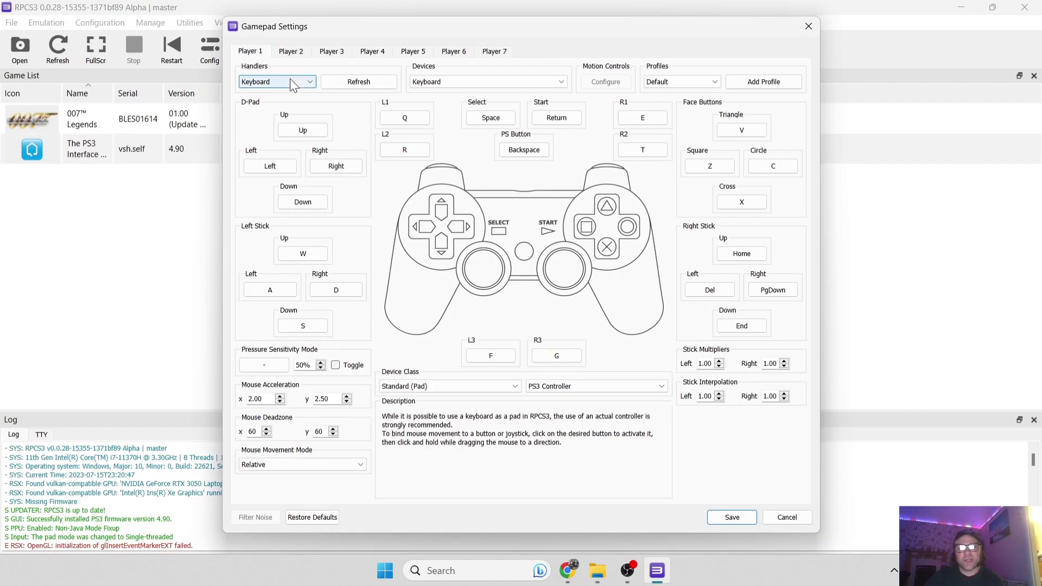
pyautogui.click(294, 83)
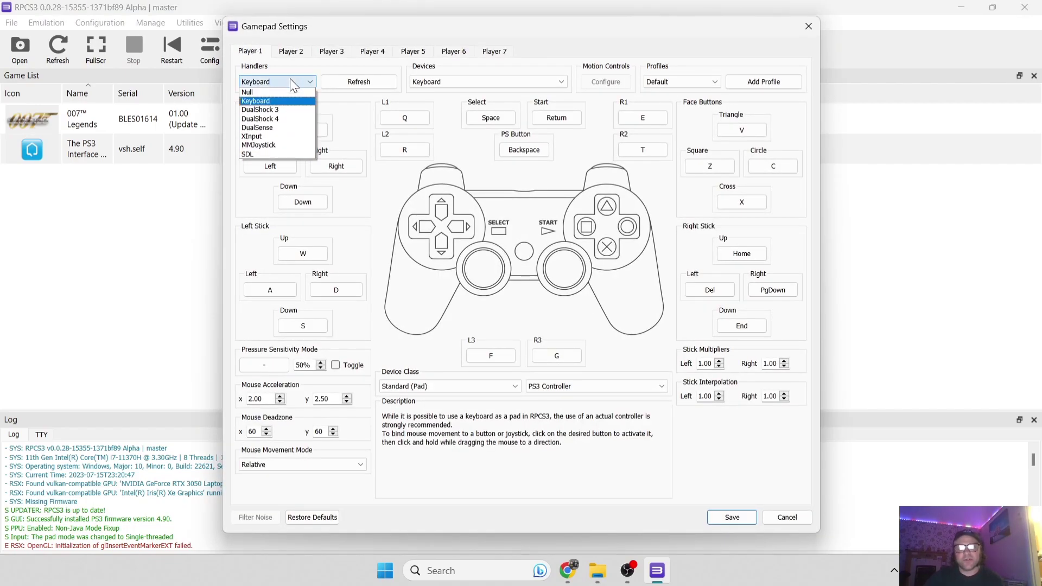
pyautogui.click(294, 111)
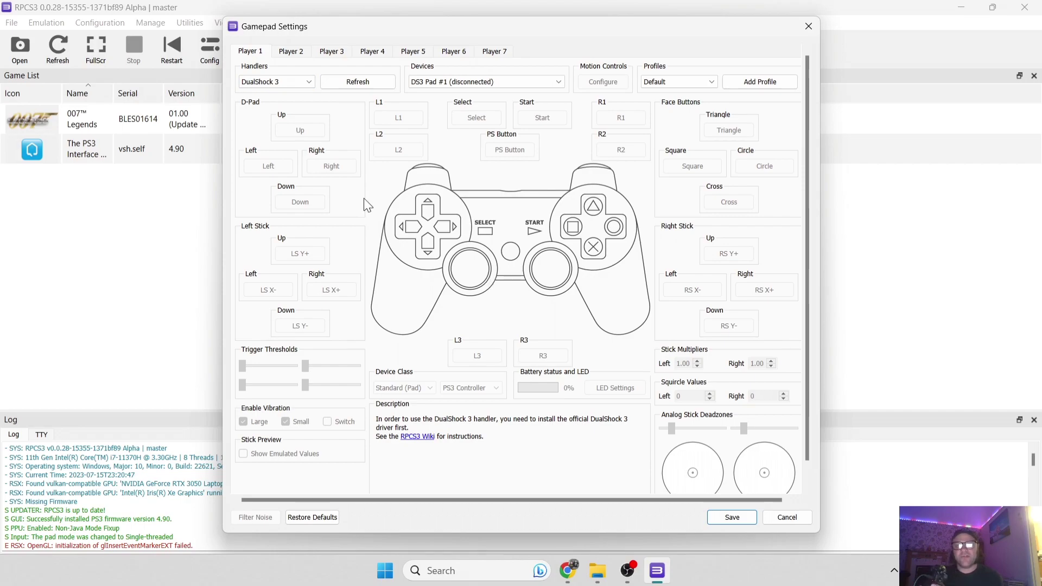
pyautogui.click(308, 81)
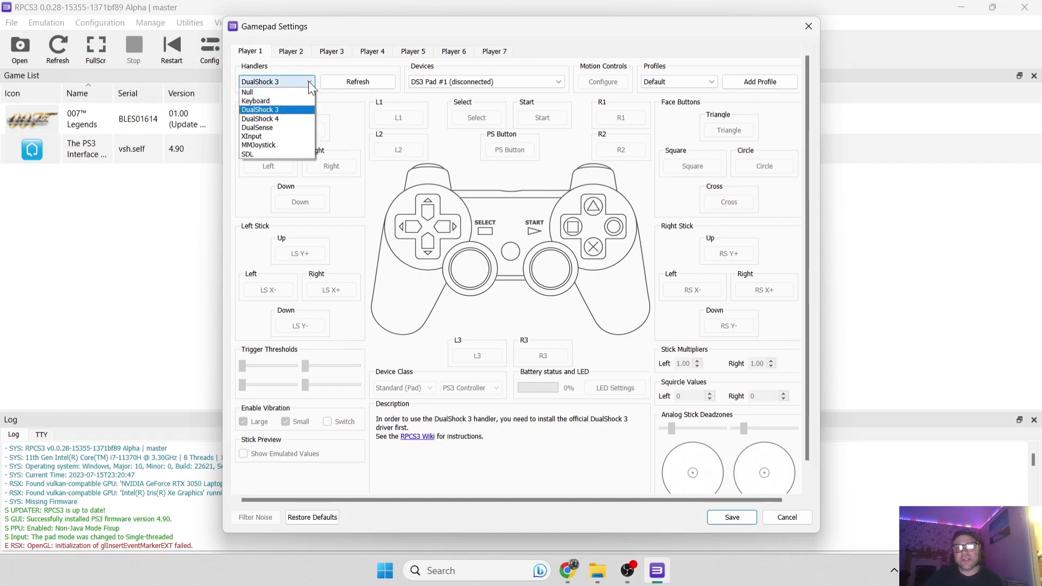
pyautogui.click(298, 137)
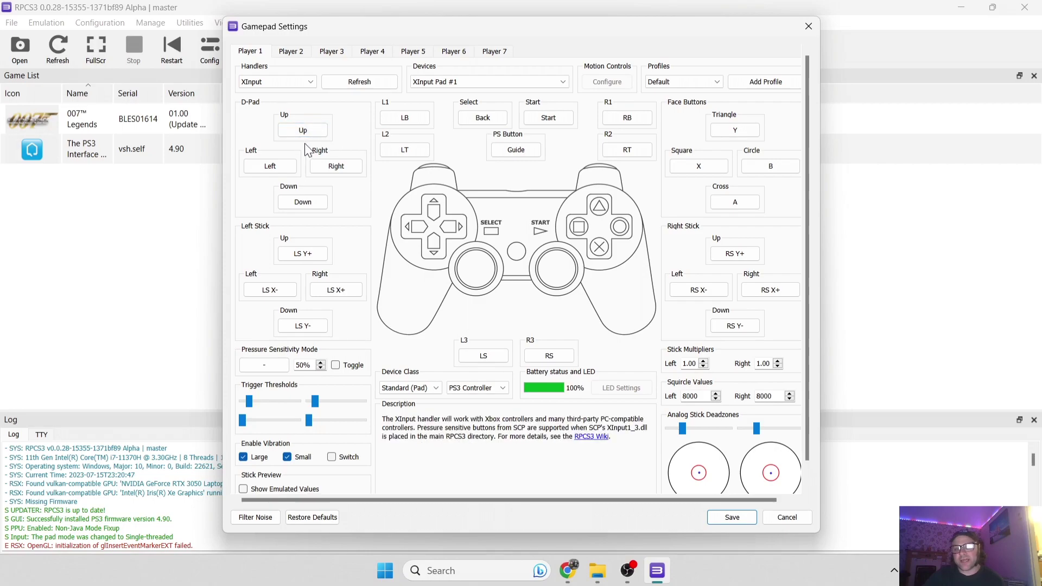
pyautogui.click(310, 81)
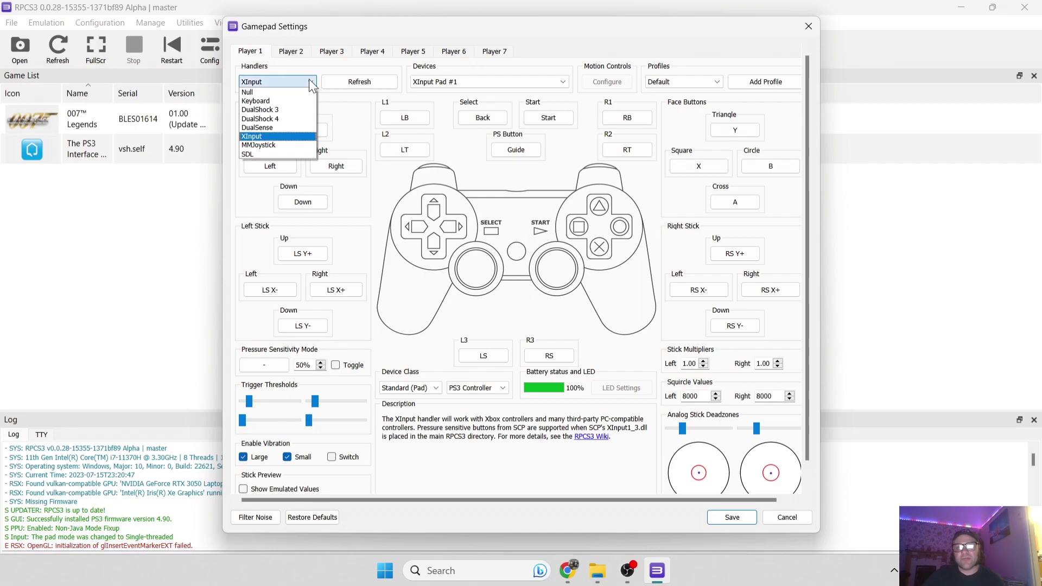
pyautogui.click(302, 110)
pyautogui.click(732, 517)
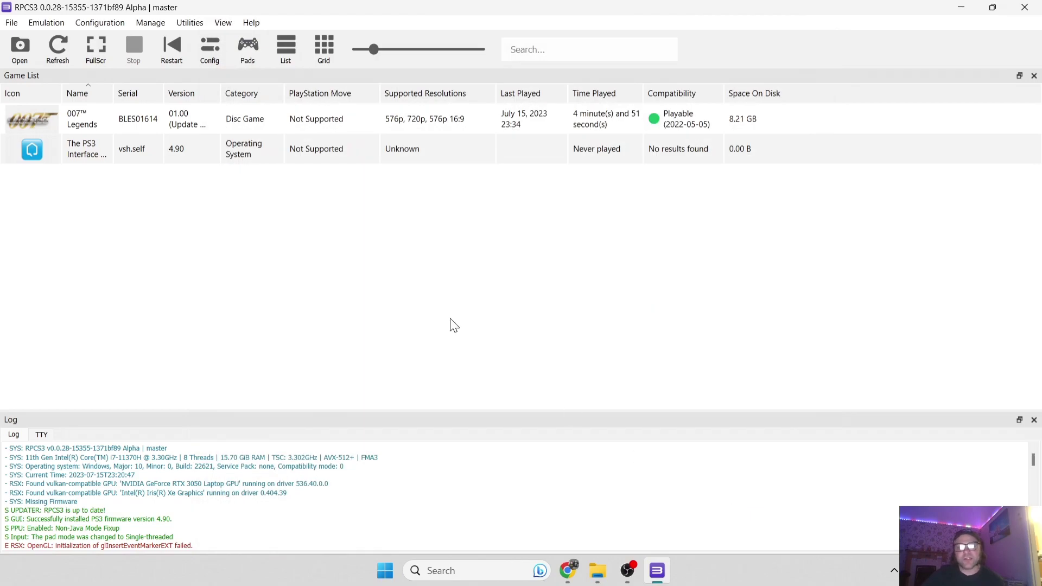
# - Install the package EP0002-BLES01614_00-007LEGENDSPATCH1-A0101-V0100-PE.pkg from the Desktop without adding shortcuts, and boot 007 Legends
pyautogui.click(92, 126)
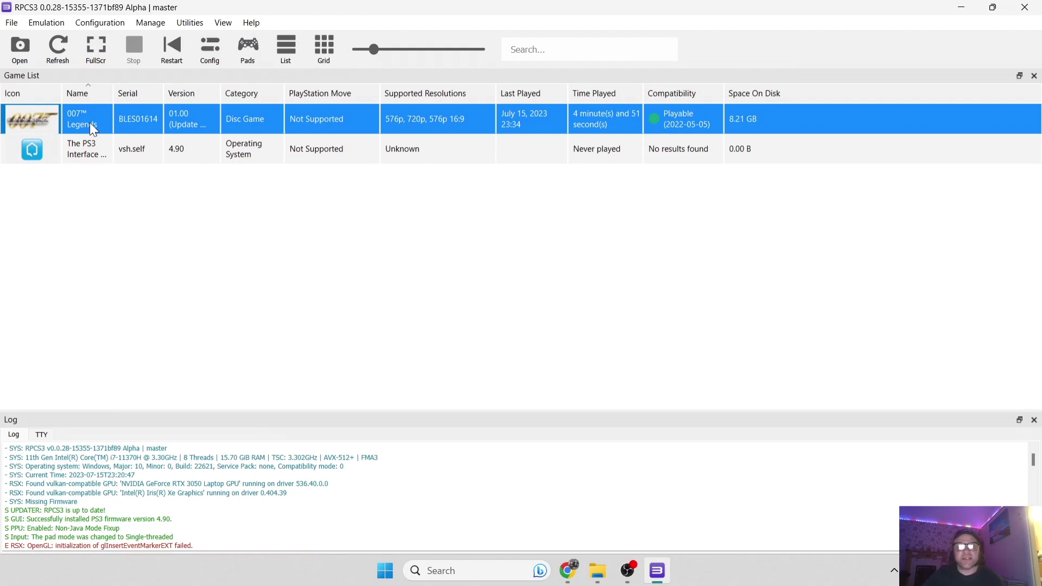
pyautogui.click(12, 22)
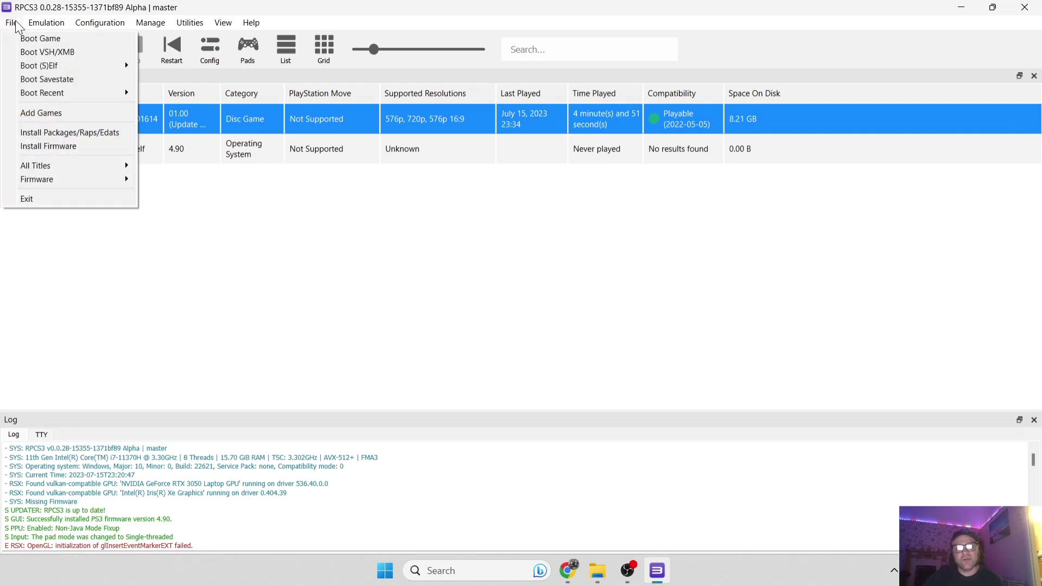
pyautogui.click(125, 135)
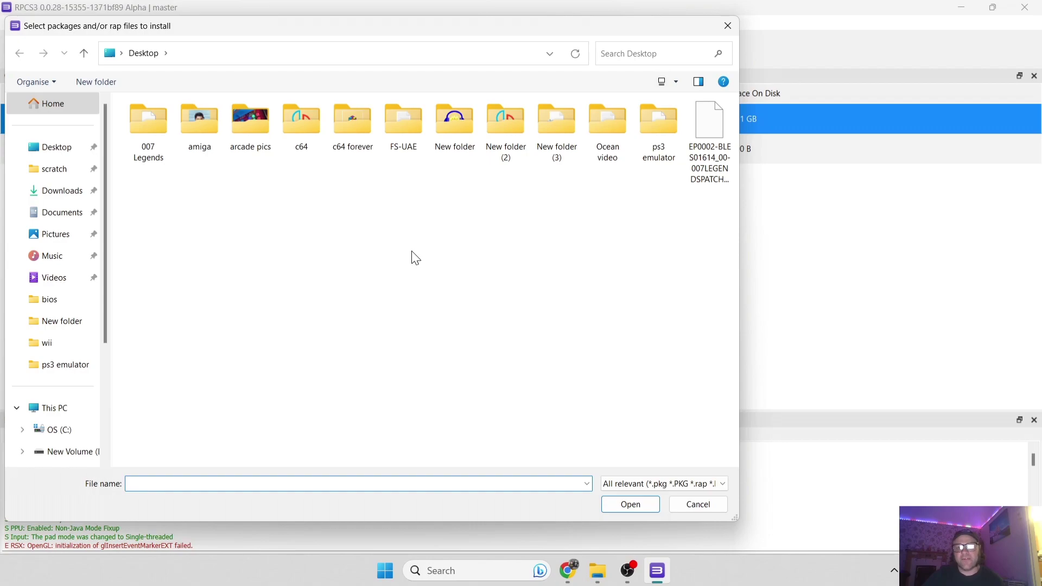
pyautogui.click(65, 147)
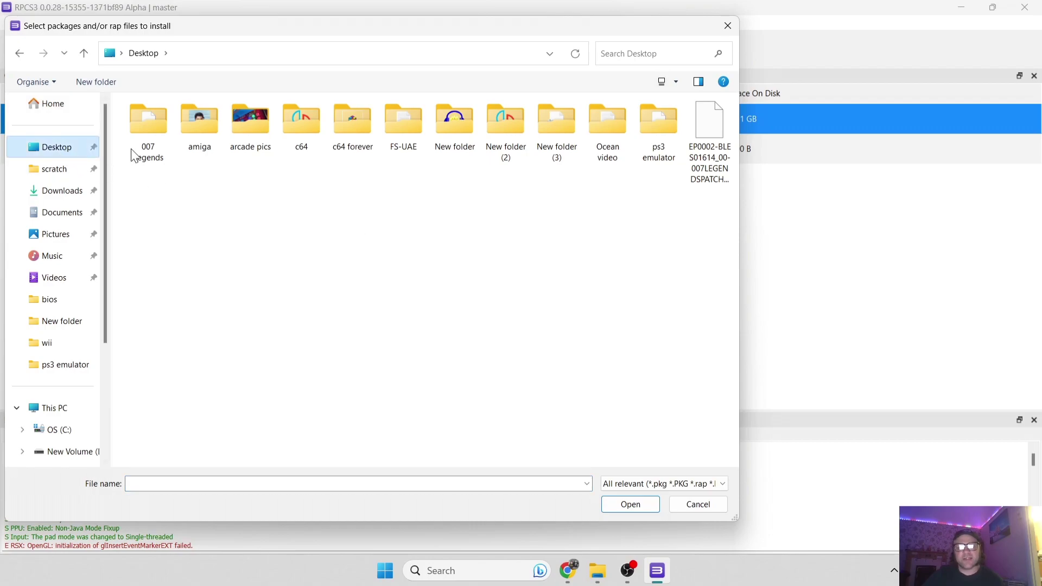
pyautogui.doubleClick(712, 143)
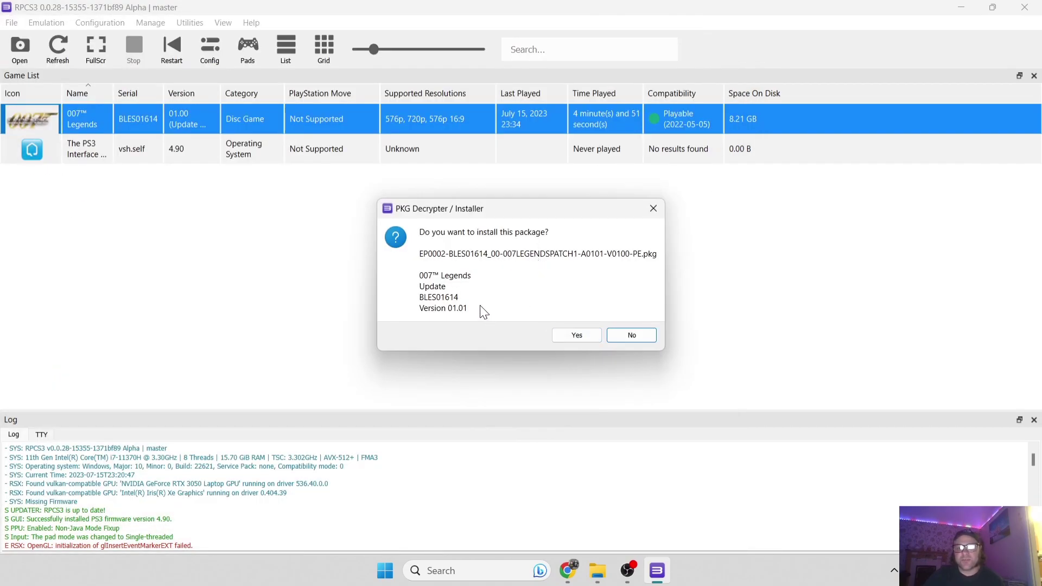
pyautogui.click(577, 335)
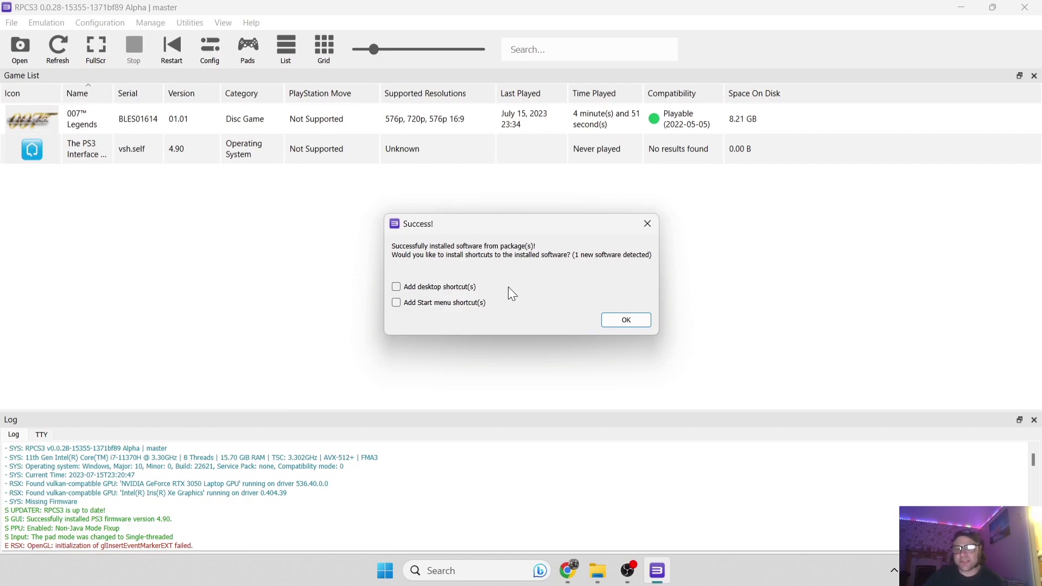
pyautogui.click(629, 322)
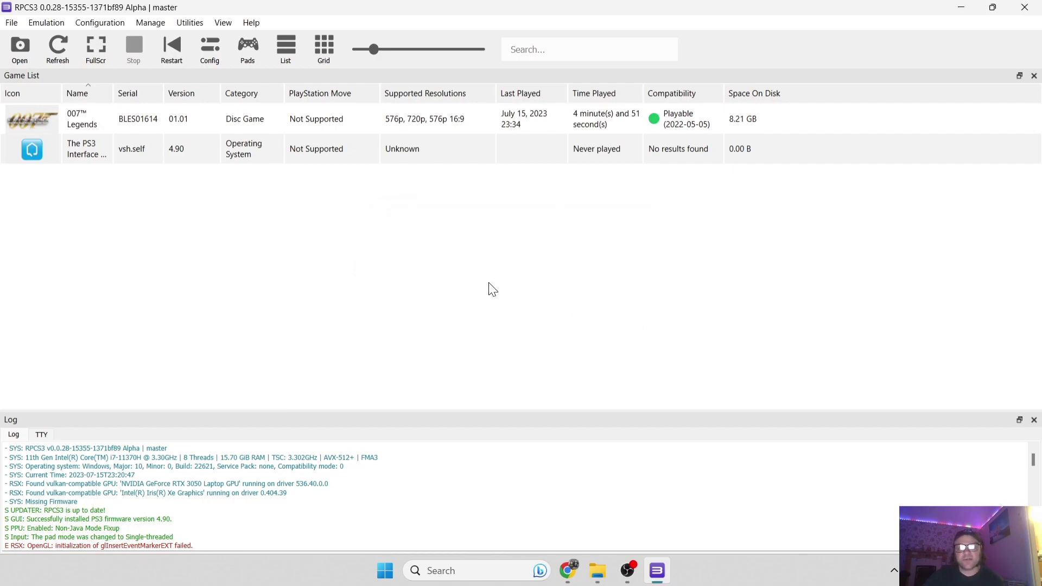
pyautogui.doubleClick(82, 121)
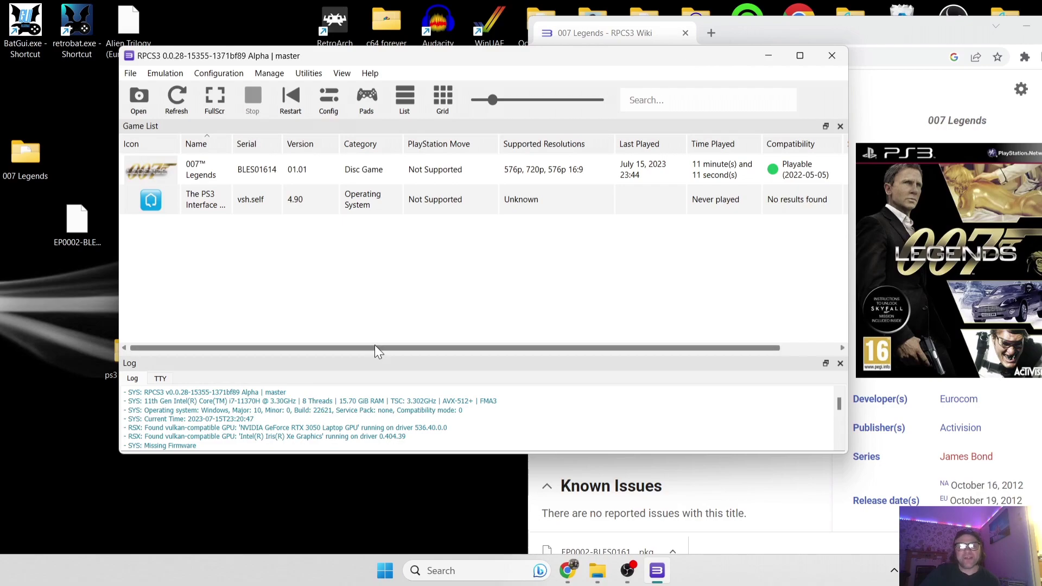
# - Start a custom configuration for 007 Legends and move its settings window over the game list
pyautogui.click(193, 173)
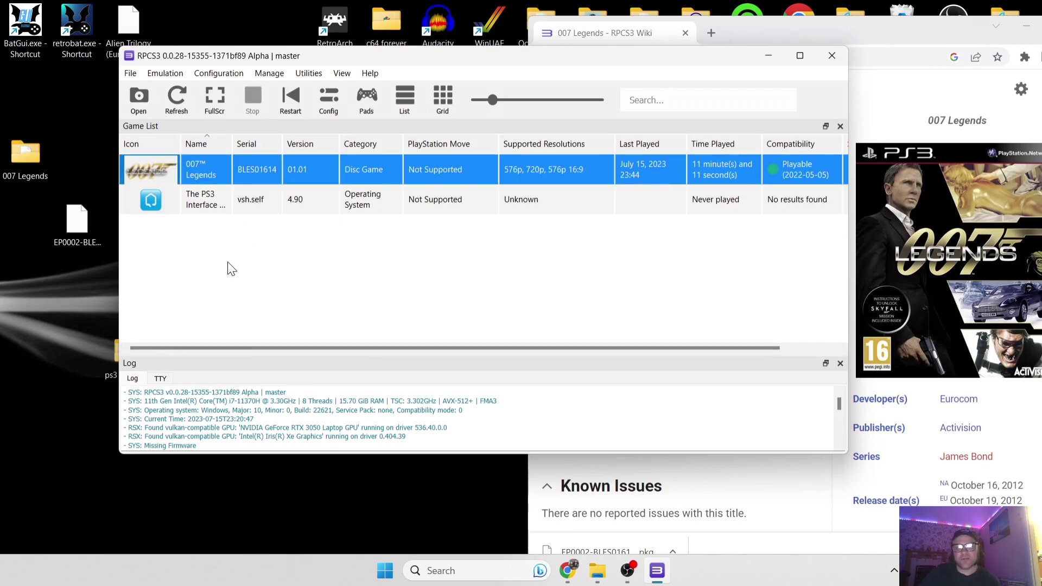
pyautogui.rightClick(206, 174)
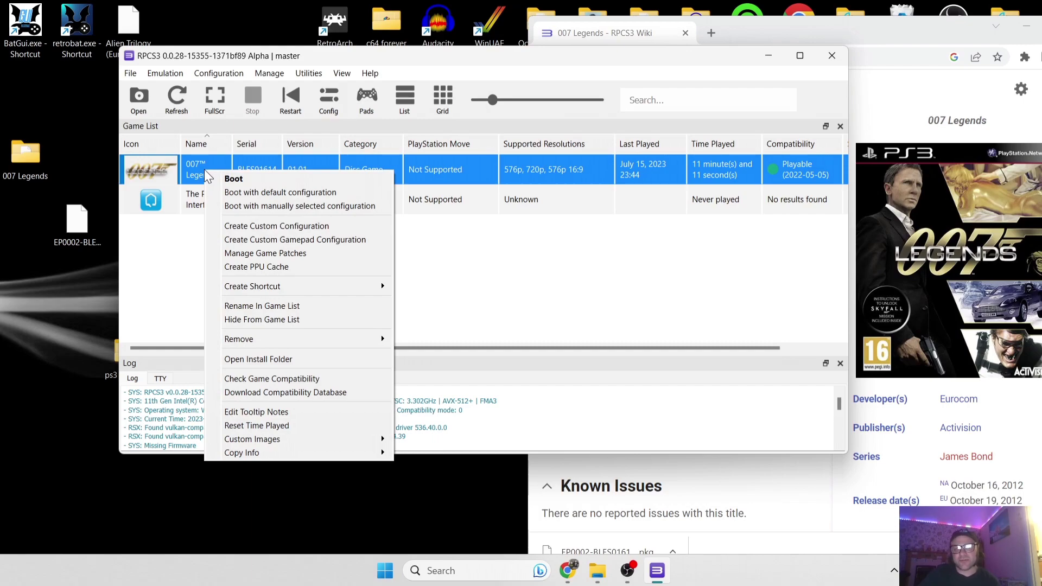
pyautogui.click(260, 228)
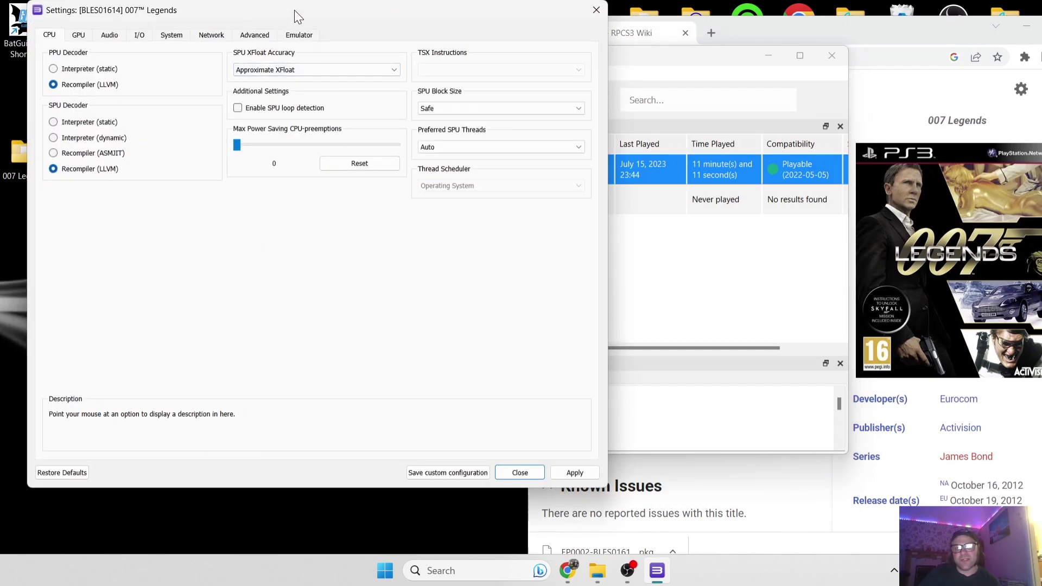
pyautogui.moveTo(294, 10); pyautogui.dragTo(426, 176)
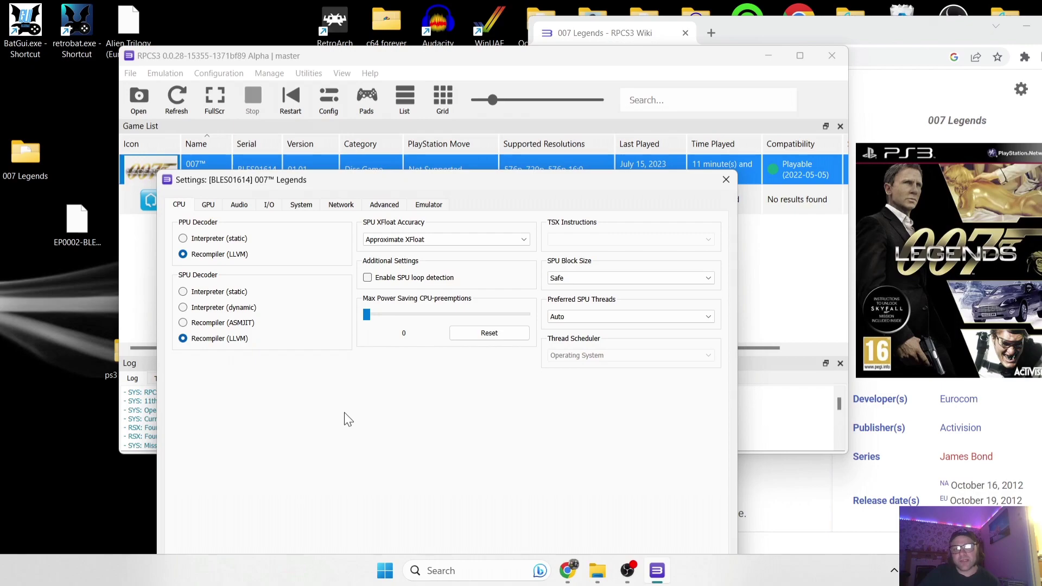
# - Set the GPU resolution scale to 300% (3840x2160), and try a resolution scale threshold of 87x87 before resetting it to the default
pyautogui.click(218, 206)
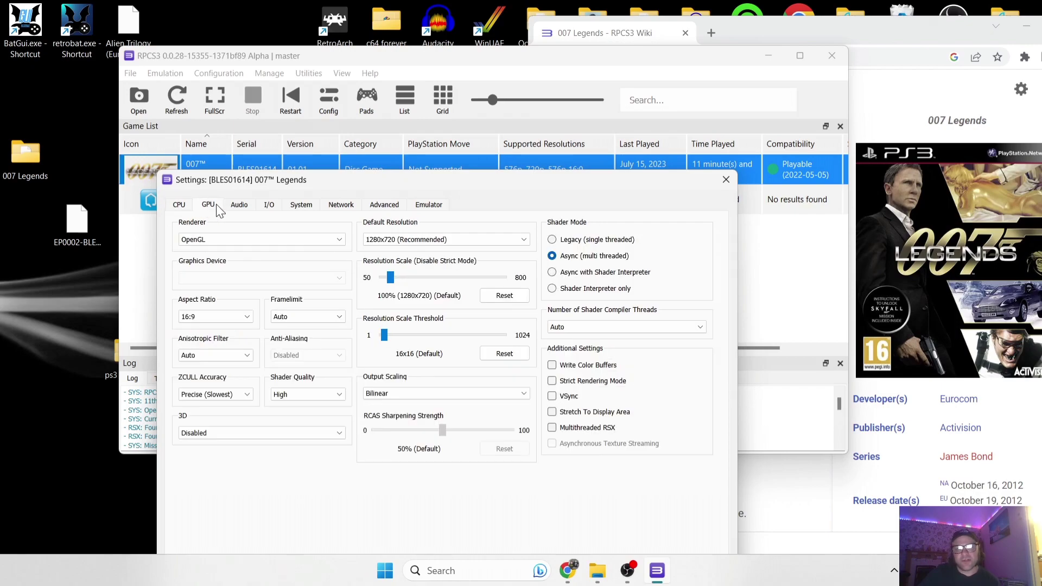
pyautogui.click(458, 240)
pyautogui.click(458, 240)
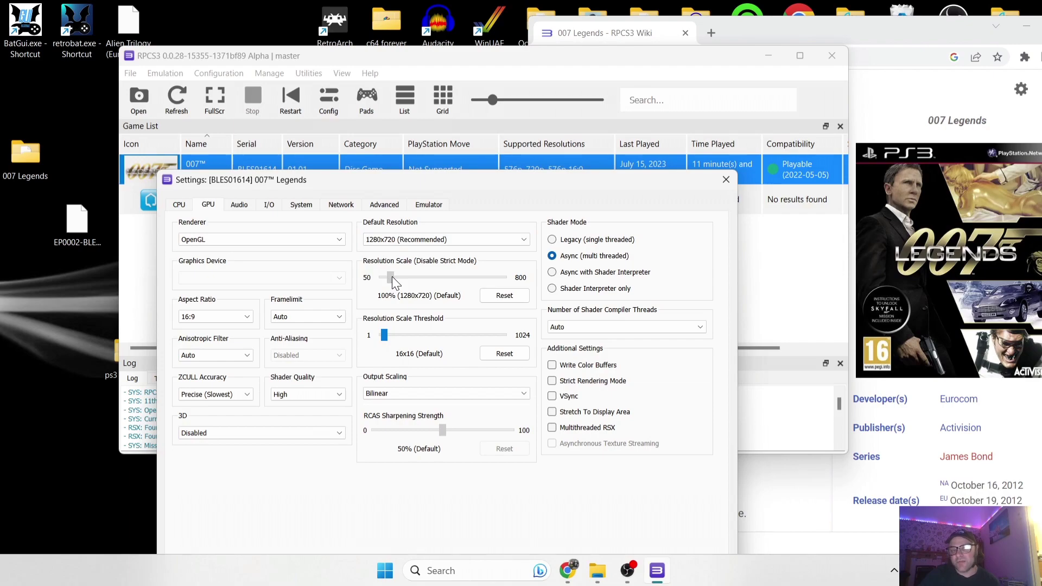
pyautogui.moveTo(392, 276); pyautogui.dragTo(399, 278)
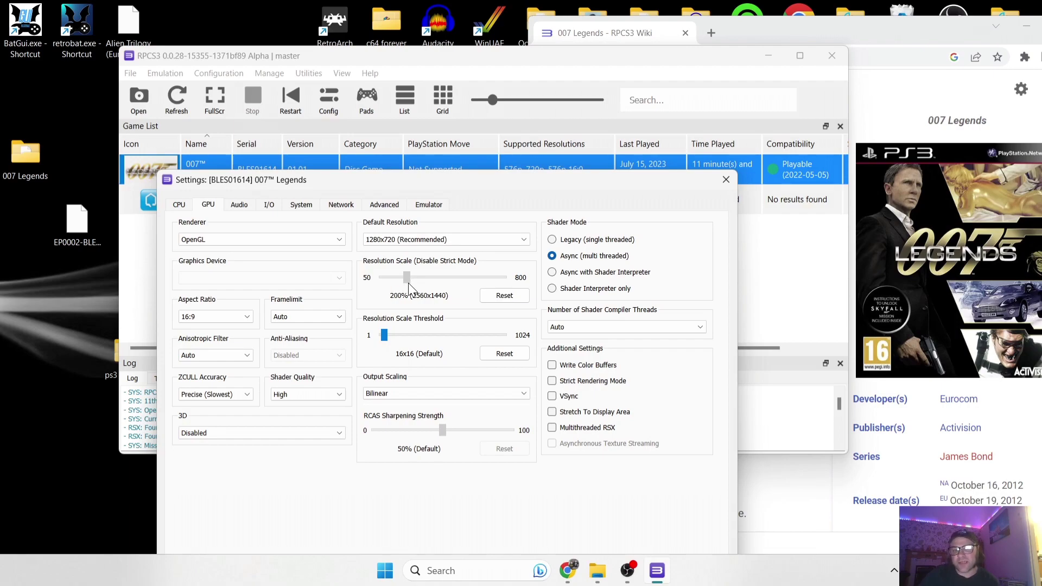
pyautogui.moveTo(405, 283); pyautogui.dragTo(412, 285)
pyautogui.moveTo(387, 334); pyautogui.dragTo(394, 337)
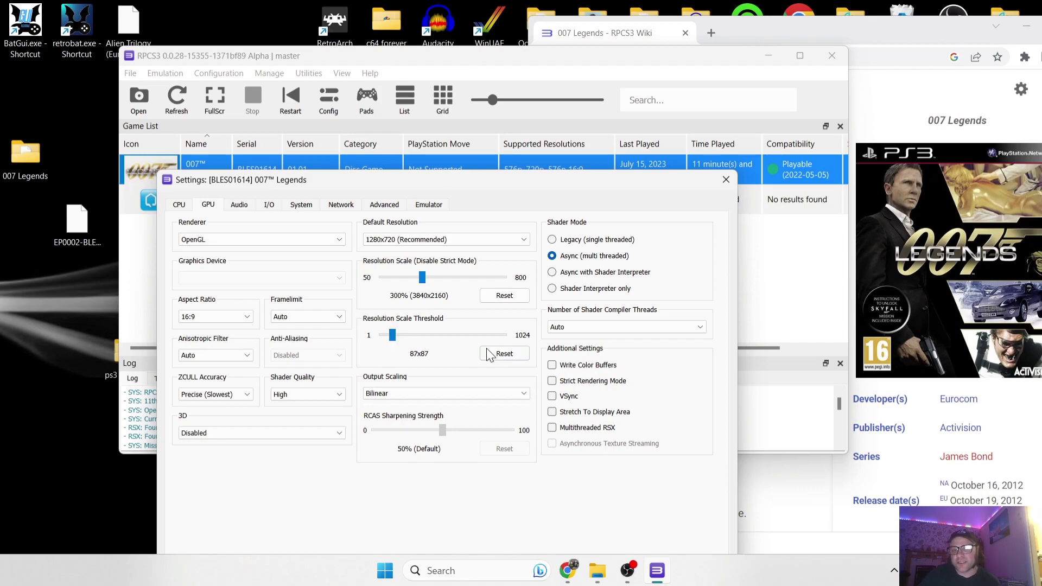
pyautogui.click(504, 353)
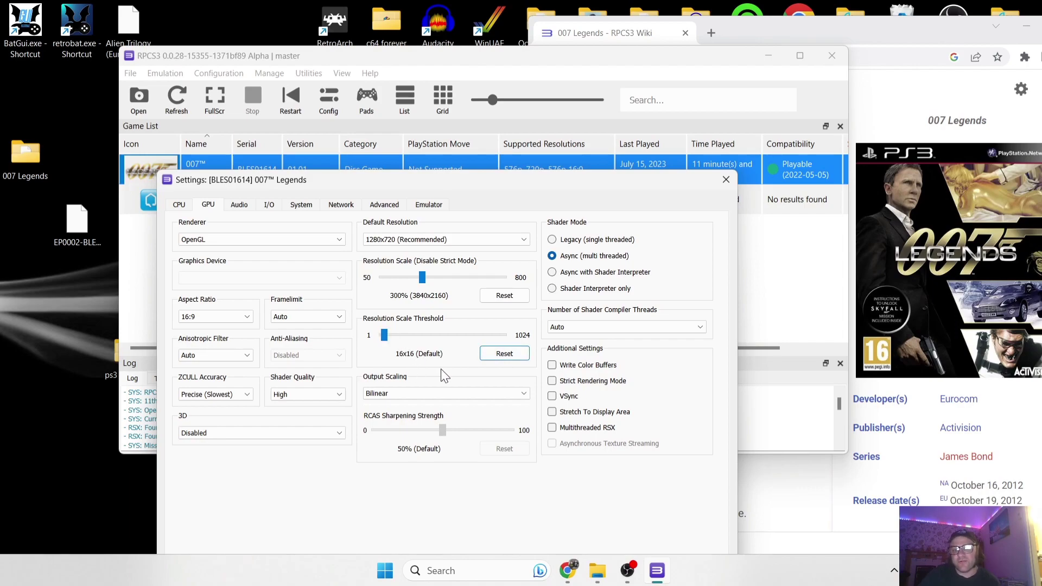
# - Review the output scaling, anisotropic filter and aspect ratio options, keeping Bilinear, Auto and 16:9, and close the game's settings without saving
pyautogui.click(427, 397)
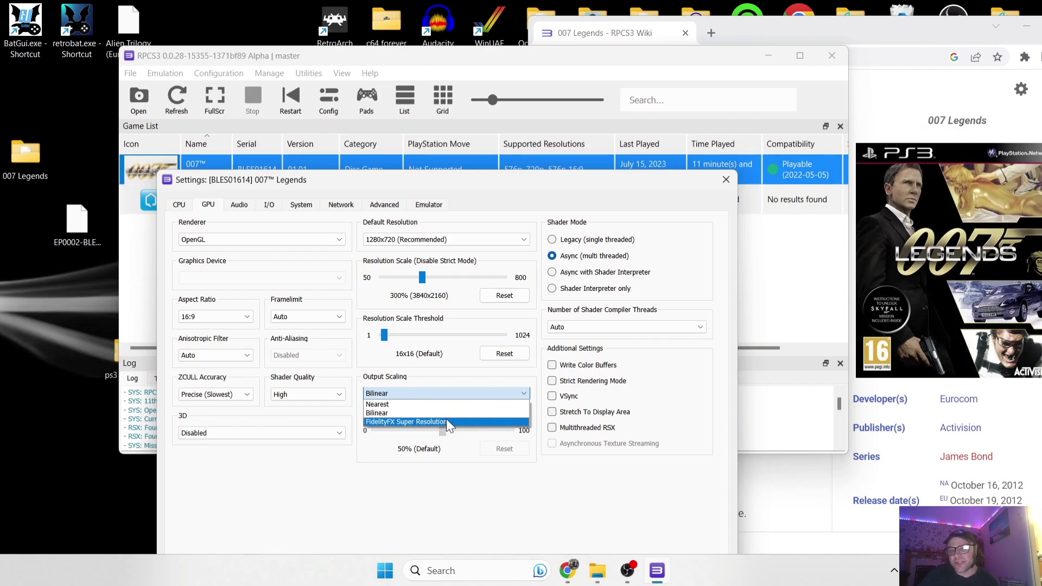
pyautogui.click(425, 414)
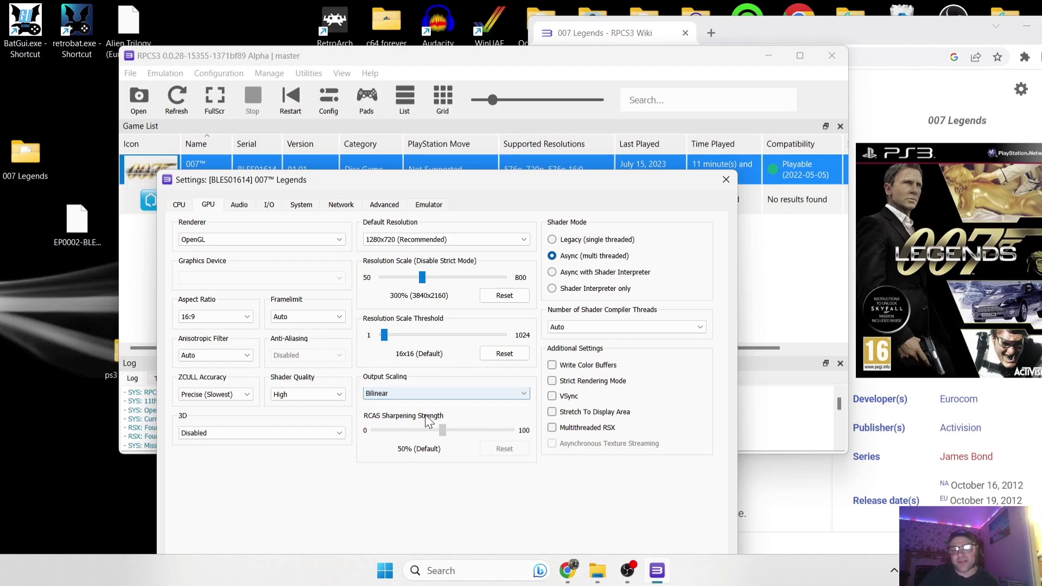
pyautogui.click(235, 356)
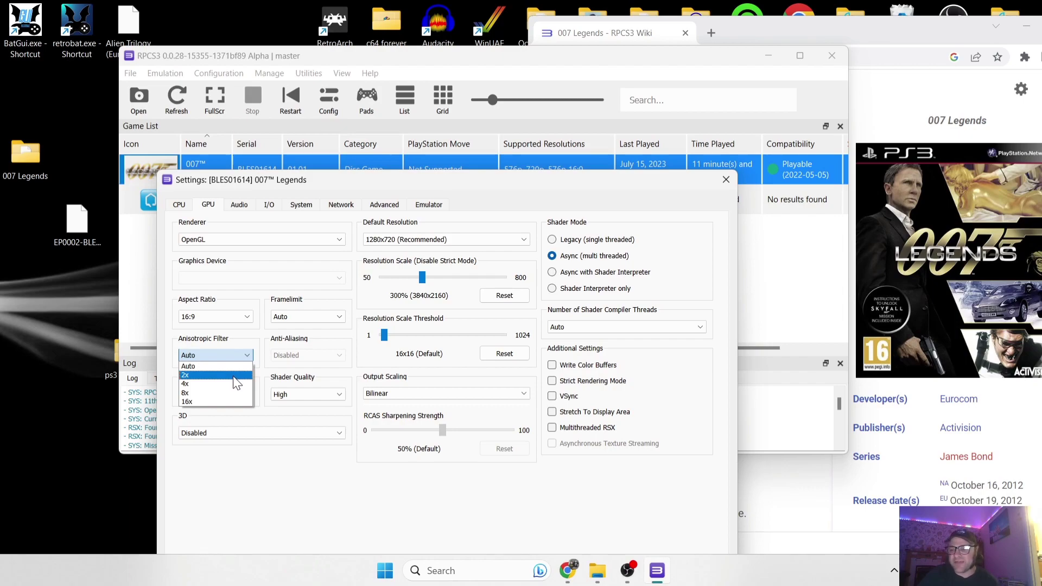
pyautogui.click(226, 352)
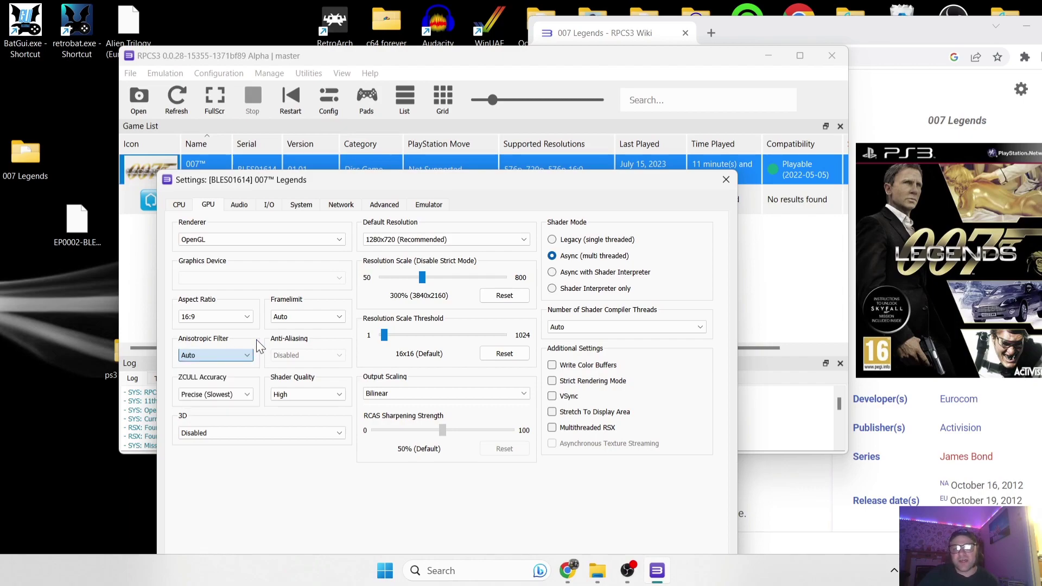
pyautogui.click(242, 318)
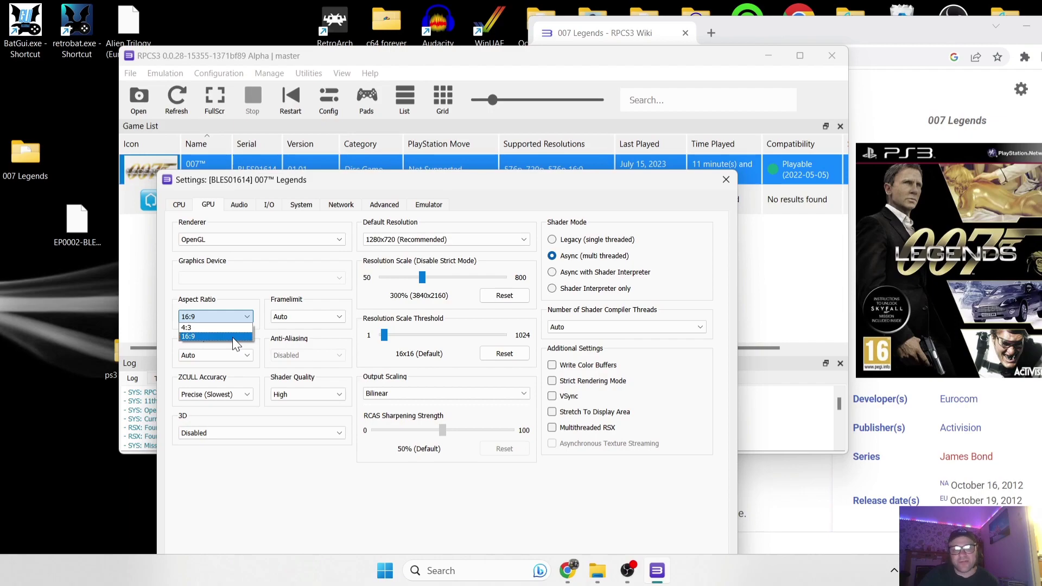
pyautogui.click(232, 337)
pyautogui.press('Escape')
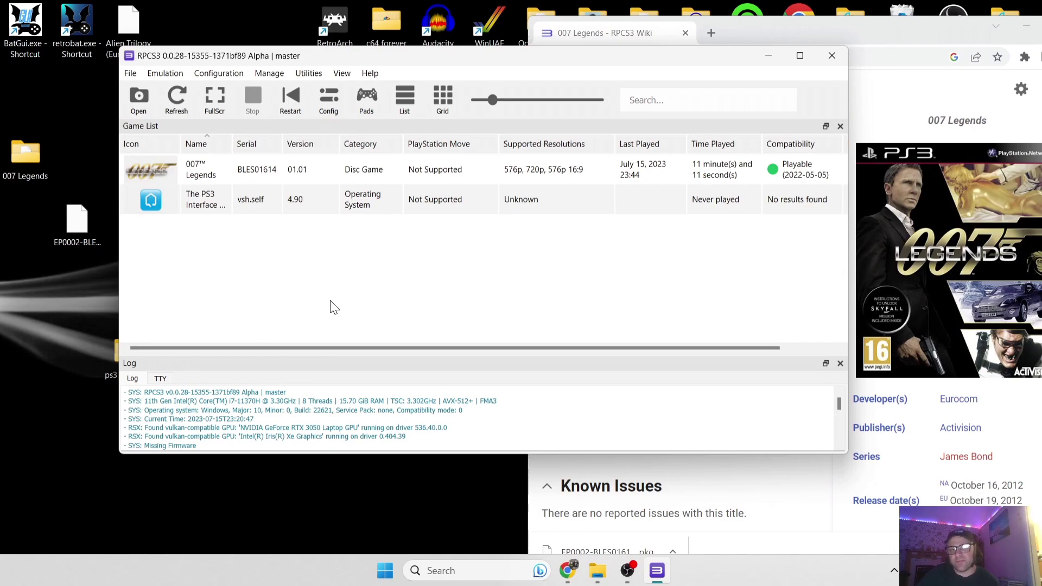
# - Check 007 Legends' compatibility on the RPCS3 website, view its entry in the maximized browser, and return to the emulator
pyautogui.rightClick(201, 168)
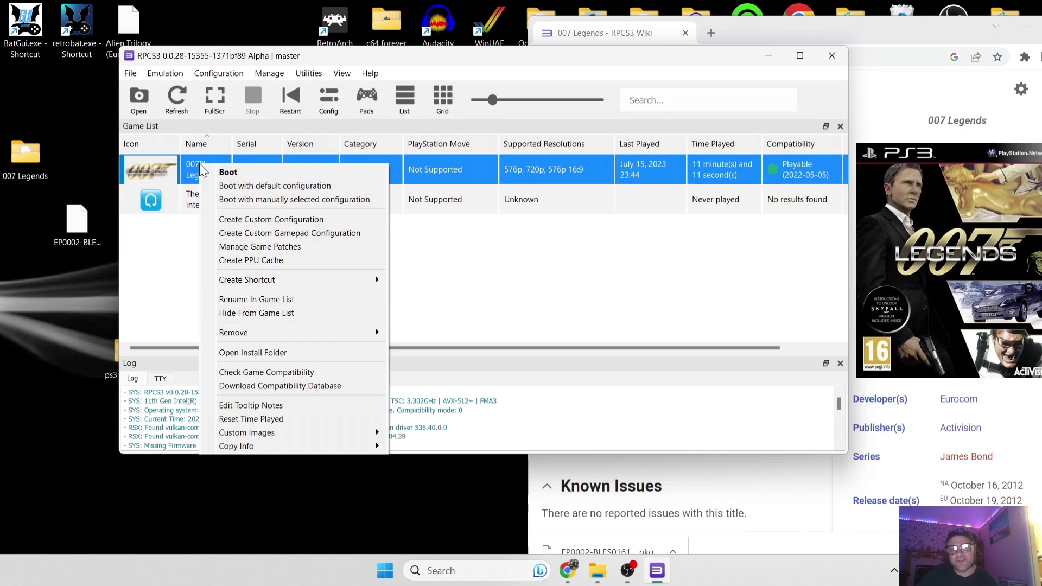
pyautogui.click(317, 372)
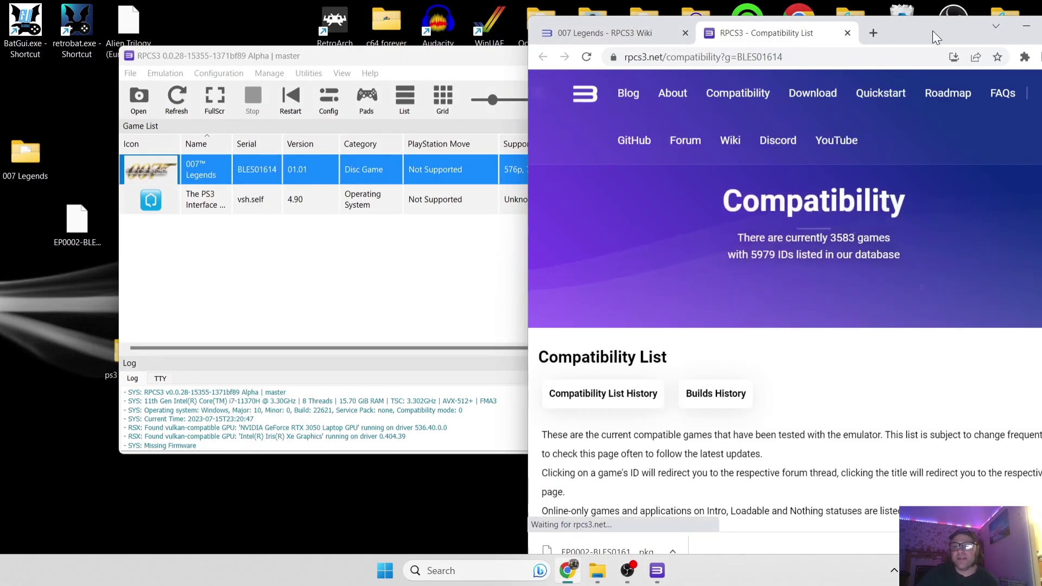
pyautogui.doubleClick(933, 31)
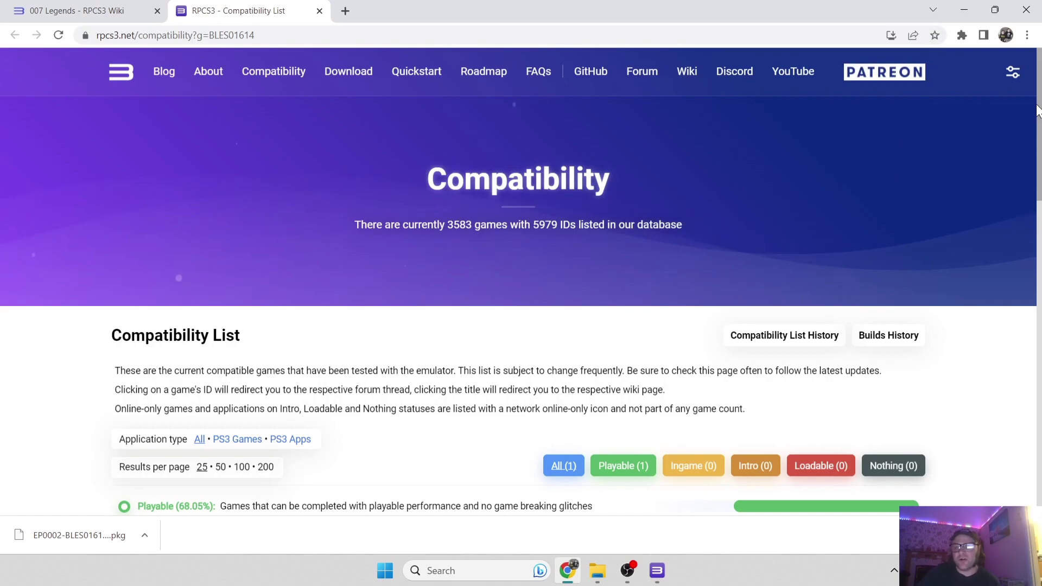
pyautogui.scroll(-8, 1040, 107)
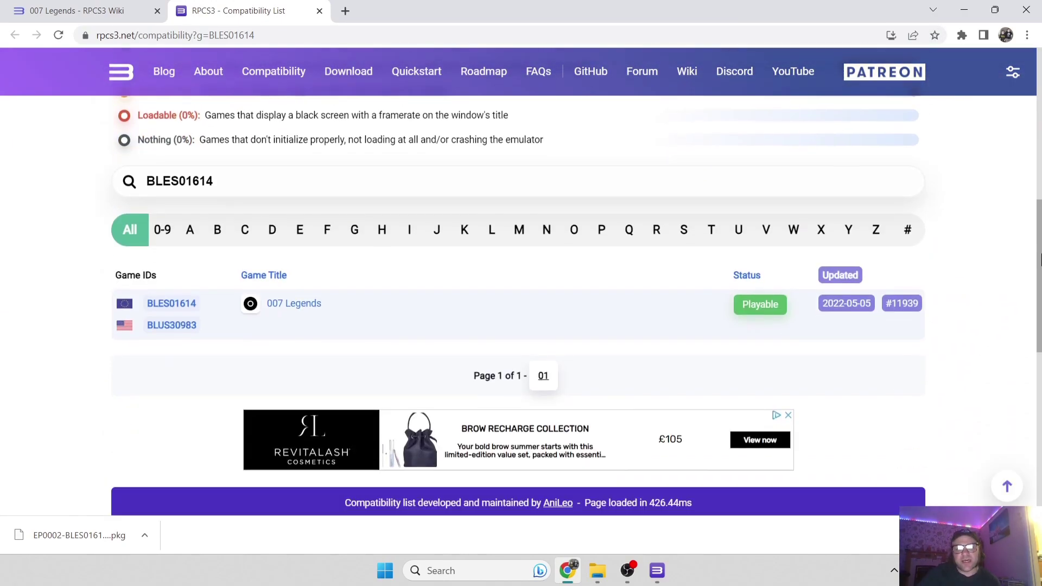
pyautogui.click(977, 12)
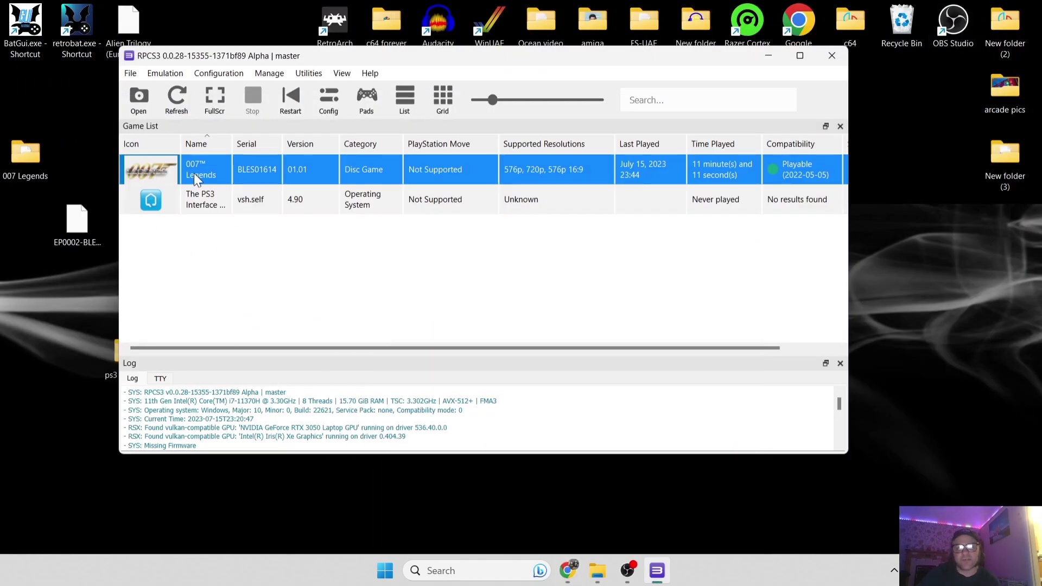
# - Download the compatibility database from the 007 Legends entry, examine the game's compatibility rating, and clear the selection
pyautogui.rightClick(194, 175)
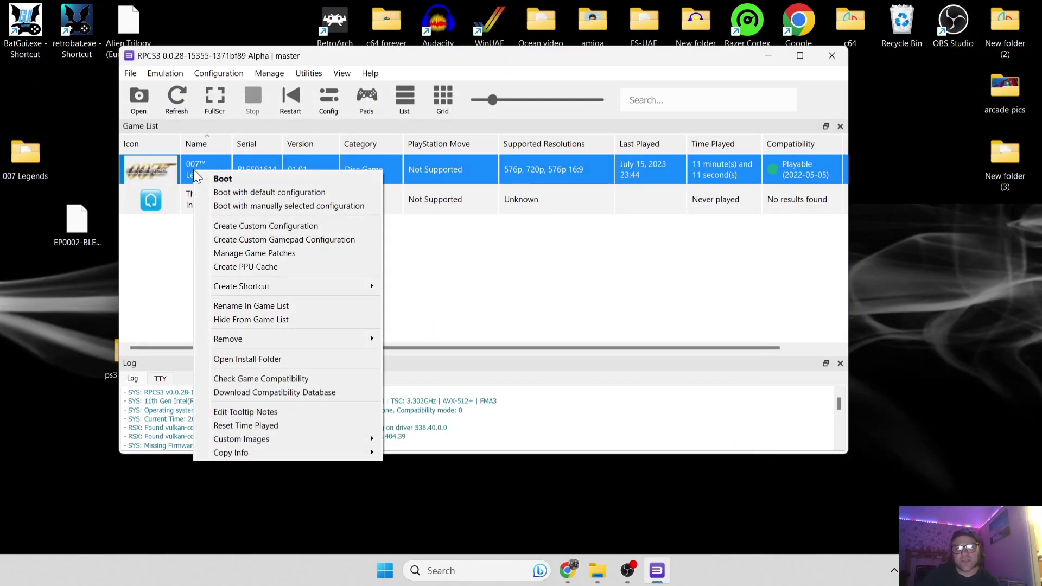
pyautogui.click(291, 394)
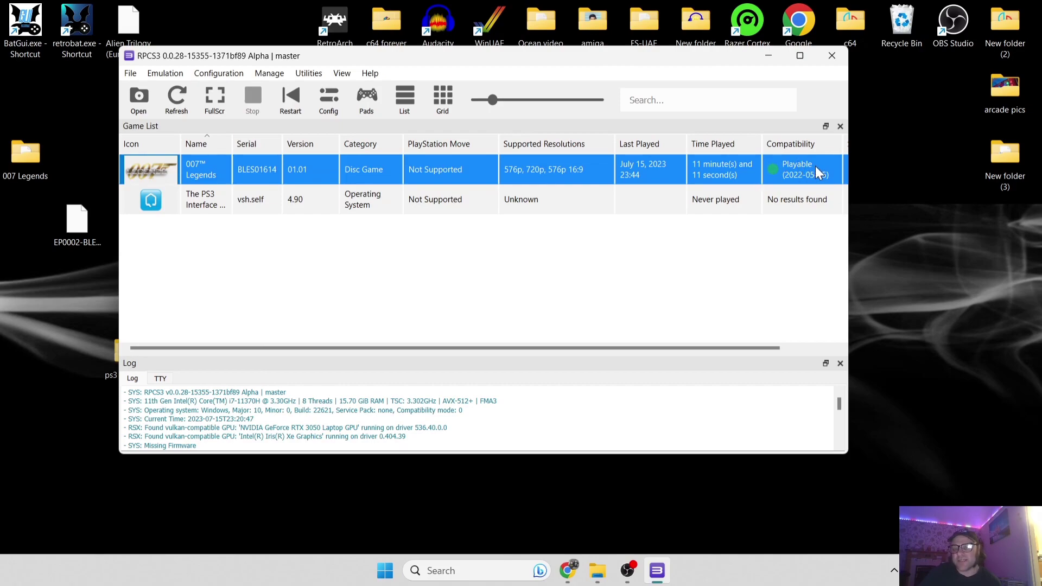
pyautogui.moveTo(814, 166)
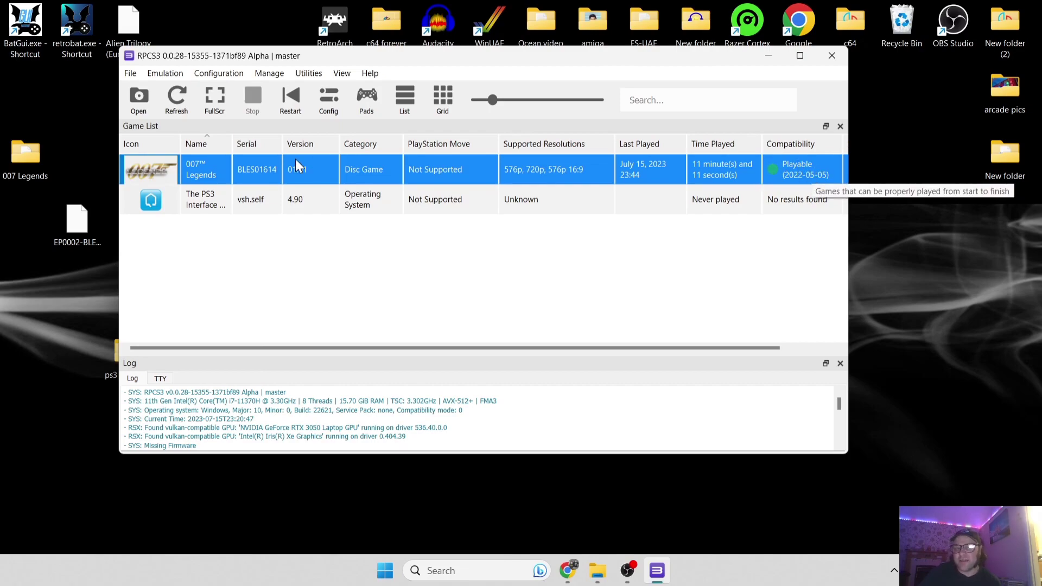
pyautogui.click(755, 264)
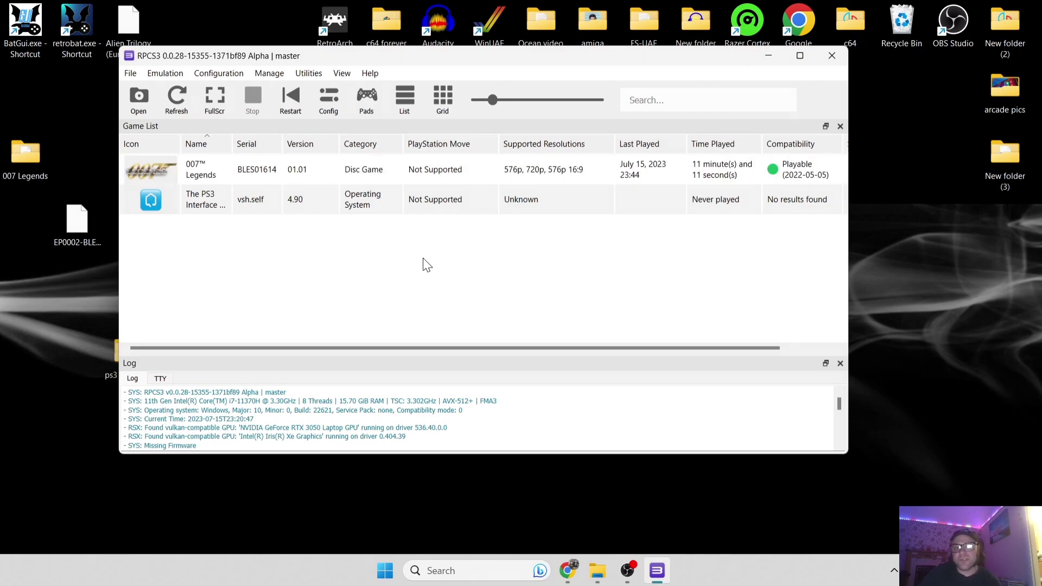
# - Reopen the custom configuration for 007 Legends, look through the GPU renderer choices, and close the settings without saving
pyautogui.rightClick(191, 176)
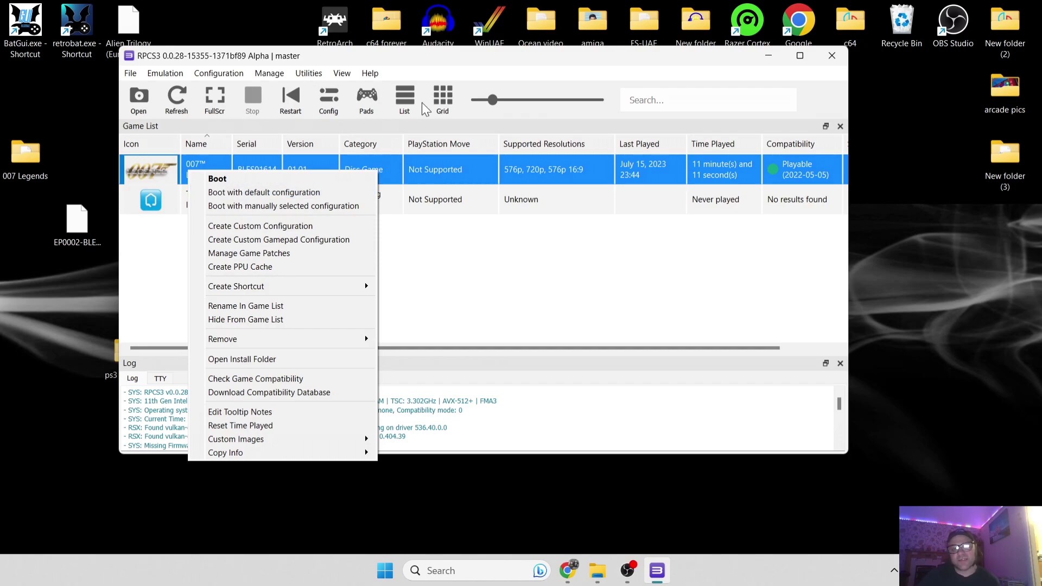
pyautogui.click(308, 228)
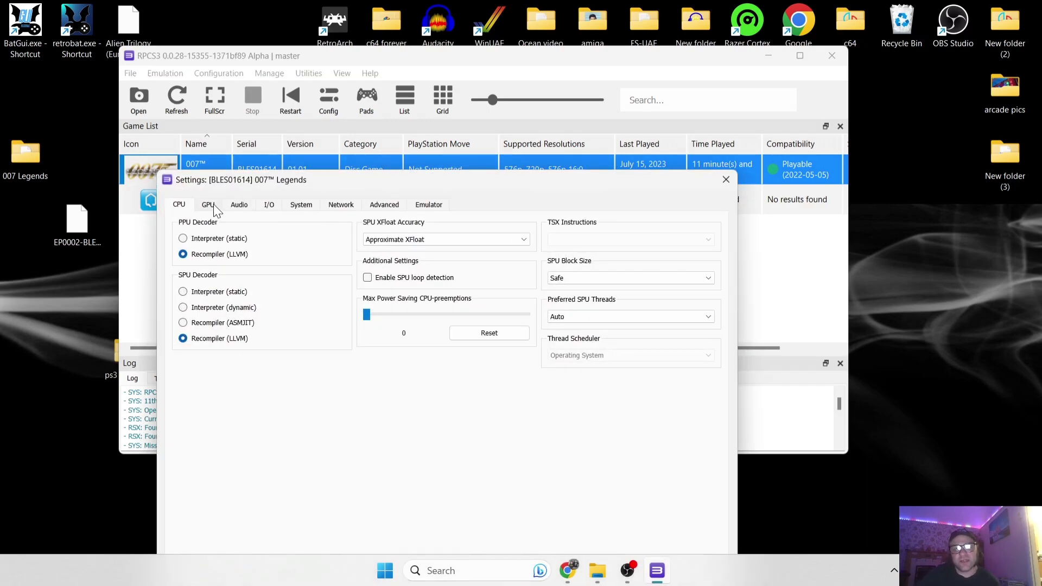
pyautogui.click(209, 205)
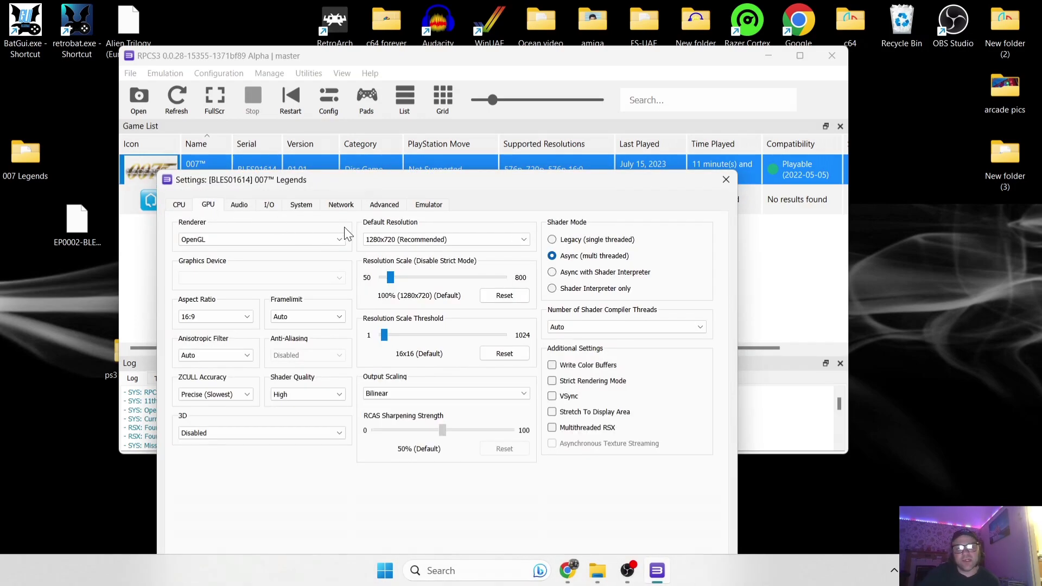
pyautogui.click(317, 240)
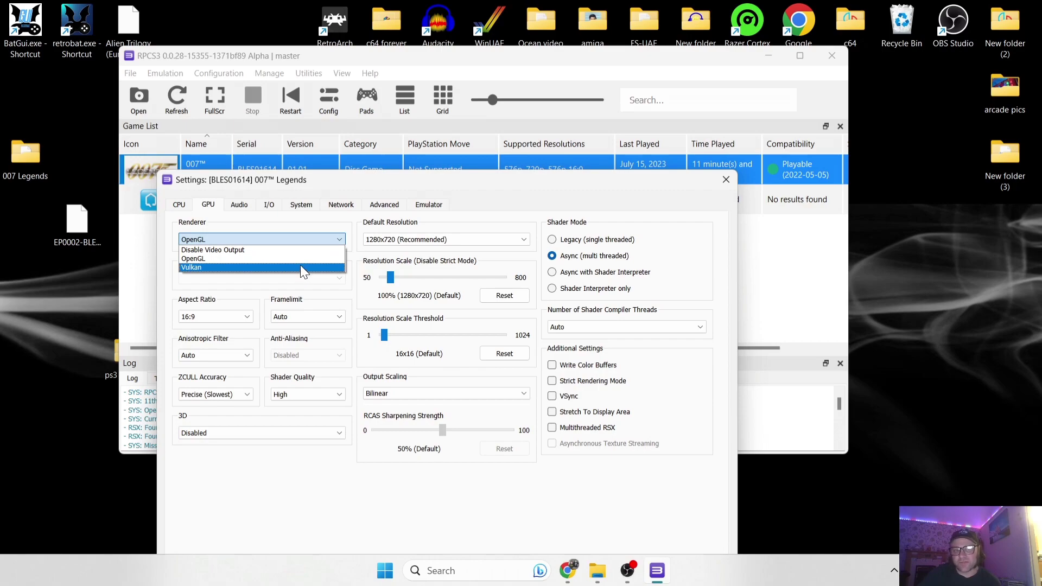
pyautogui.press('Escape')
pyautogui.press('Escape')
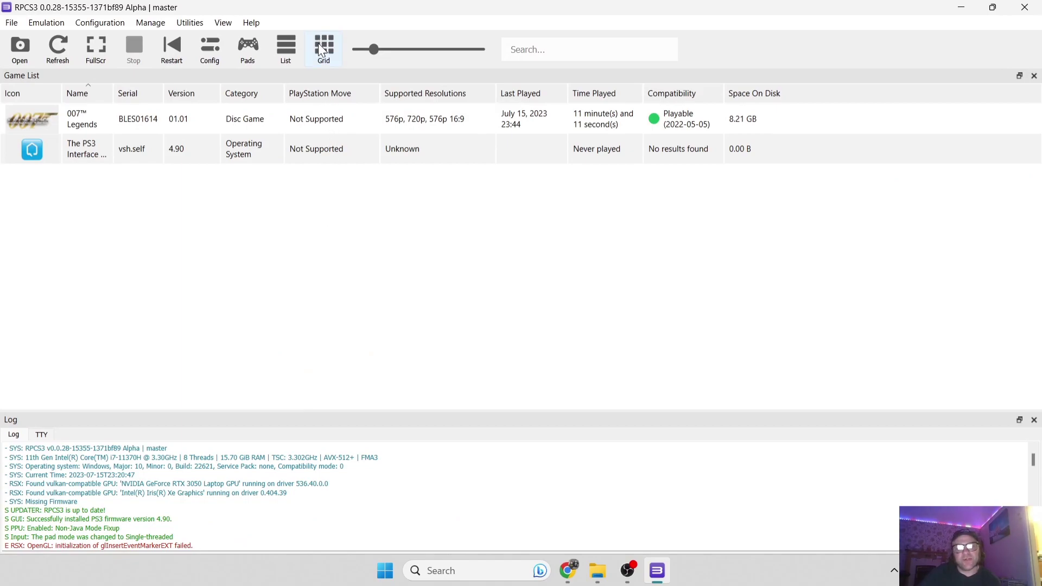
# - Preview the game collection as a grid of icons and return it to the detailed list view
pyautogui.click(322, 51)
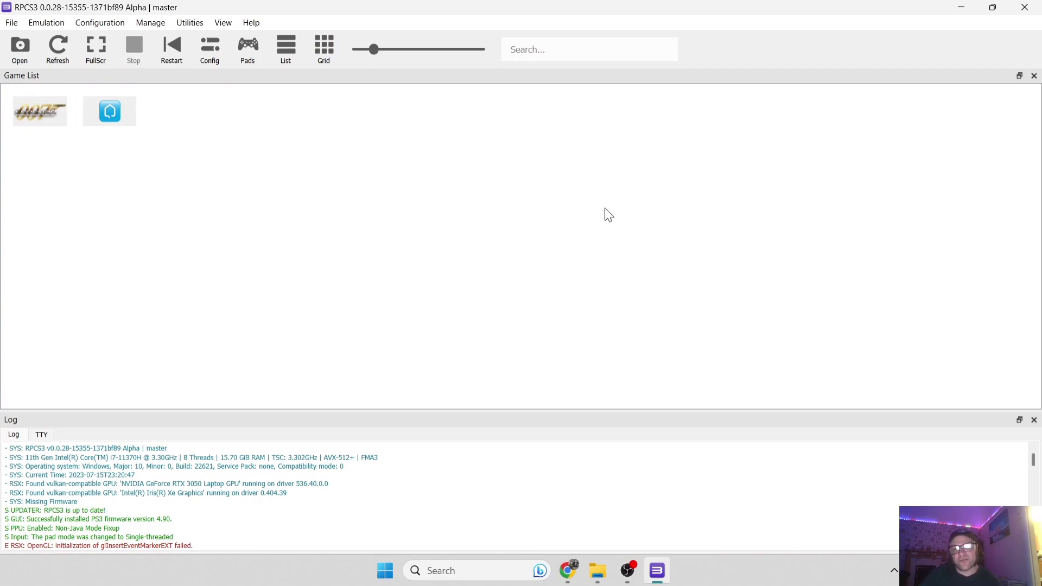
pyautogui.click(293, 44)
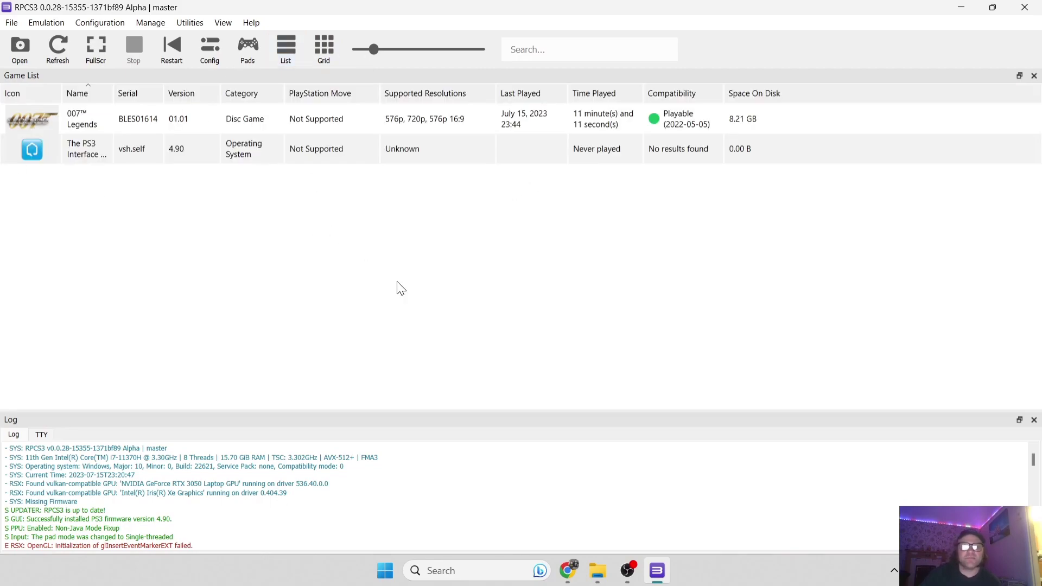